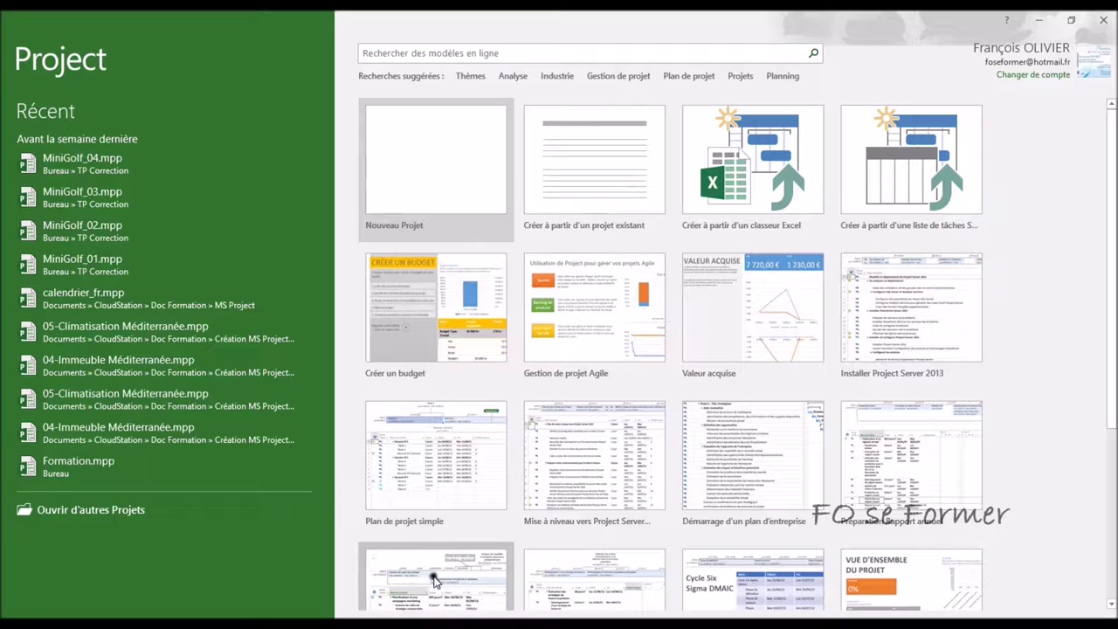
- Consult the task list with durations in the Word document and create a blank project in Microsoft Project
{"action": "mouse_move", "coordinate": [467, 616]}
{"action": "left_click", "coordinate": [504, 576]}
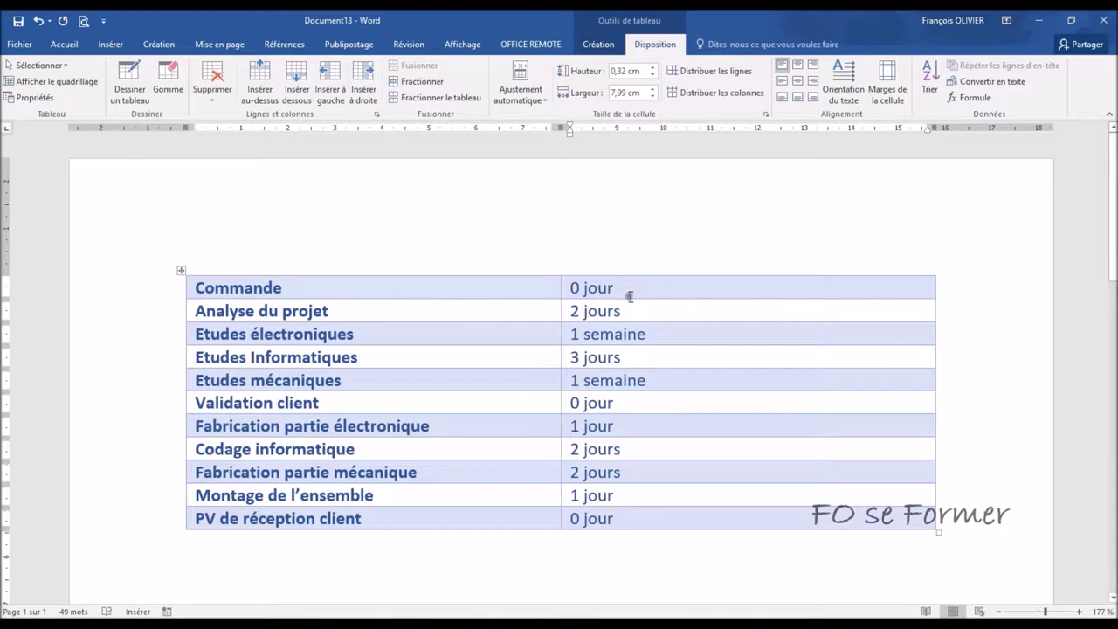
{"action": "left_click", "coordinate": [698, 614]}
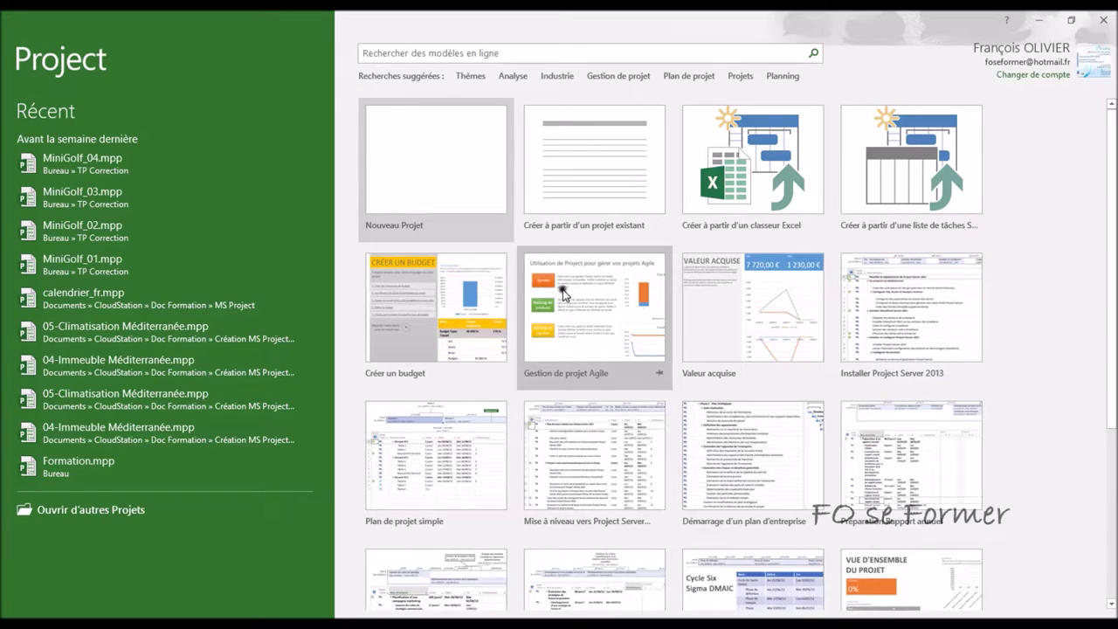
{"action": "left_click", "coordinate": [394, 187]}
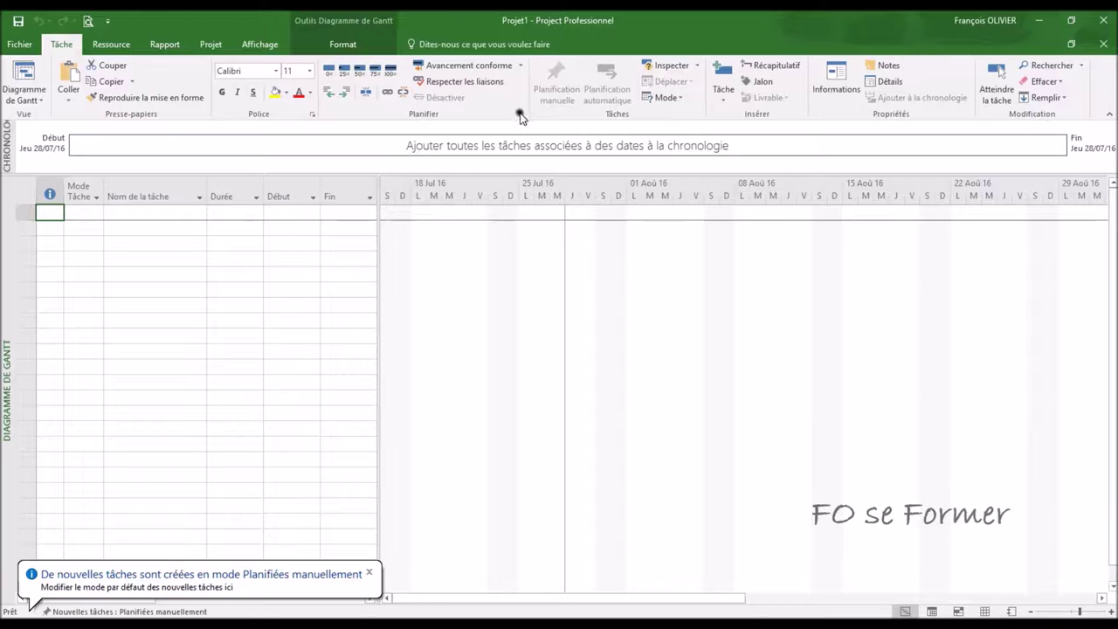
- Choose Calendrier 2023 as the calendar in the project's working time settings and confirm
{"action": "left_click", "coordinate": [217, 45]}
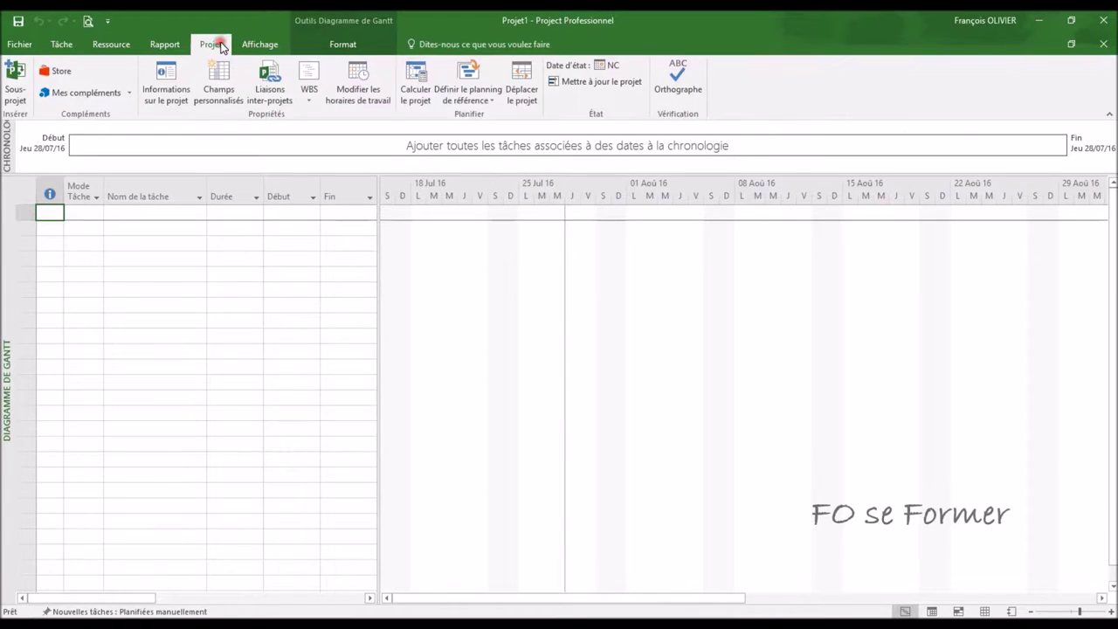
{"action": "left_click", "coordinate": [359, 99]}
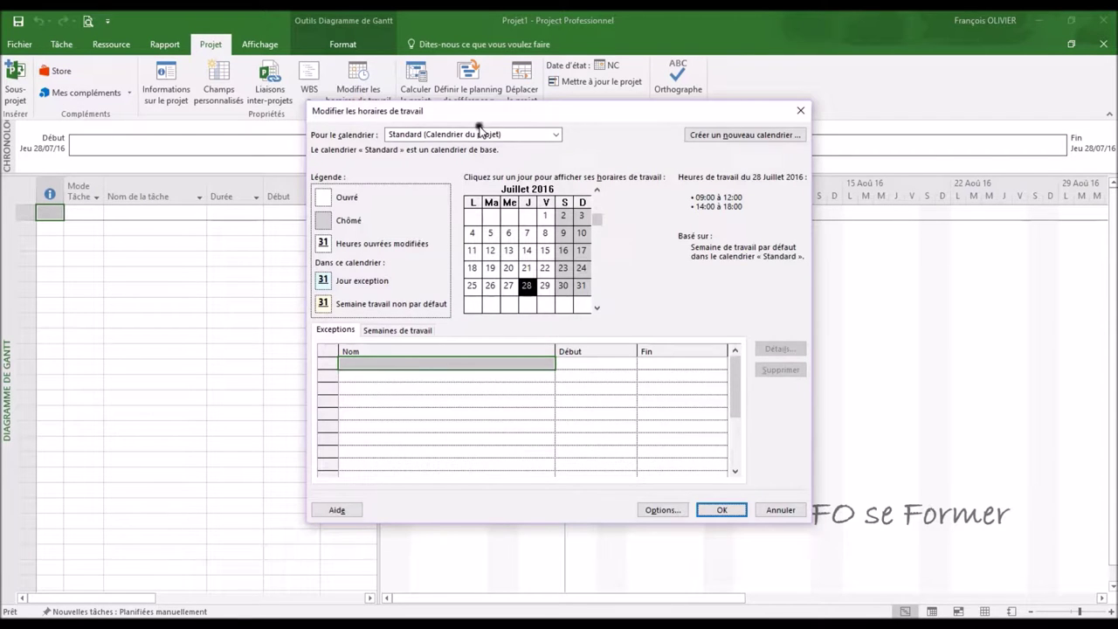
{"action": "left_click", "coordinate": [556, 137]}
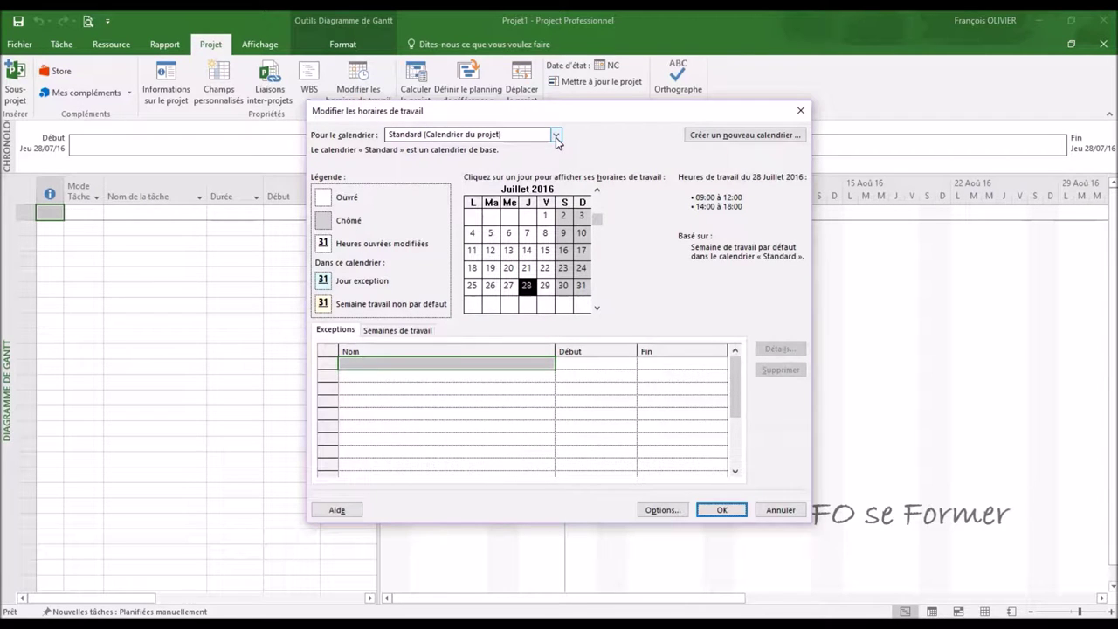
{"action": "left_click", "coordinate": [556, 137]}
{"action": "left_click", "coordinate": [557, 137]}
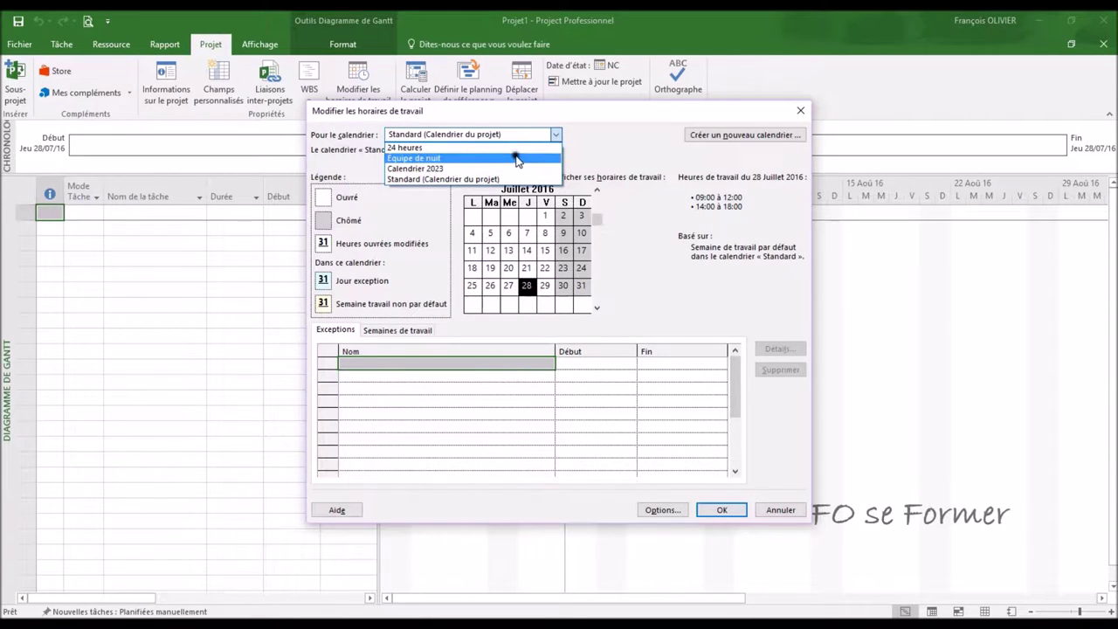
{"action": "left_click", "coordinate": [512, 167]}
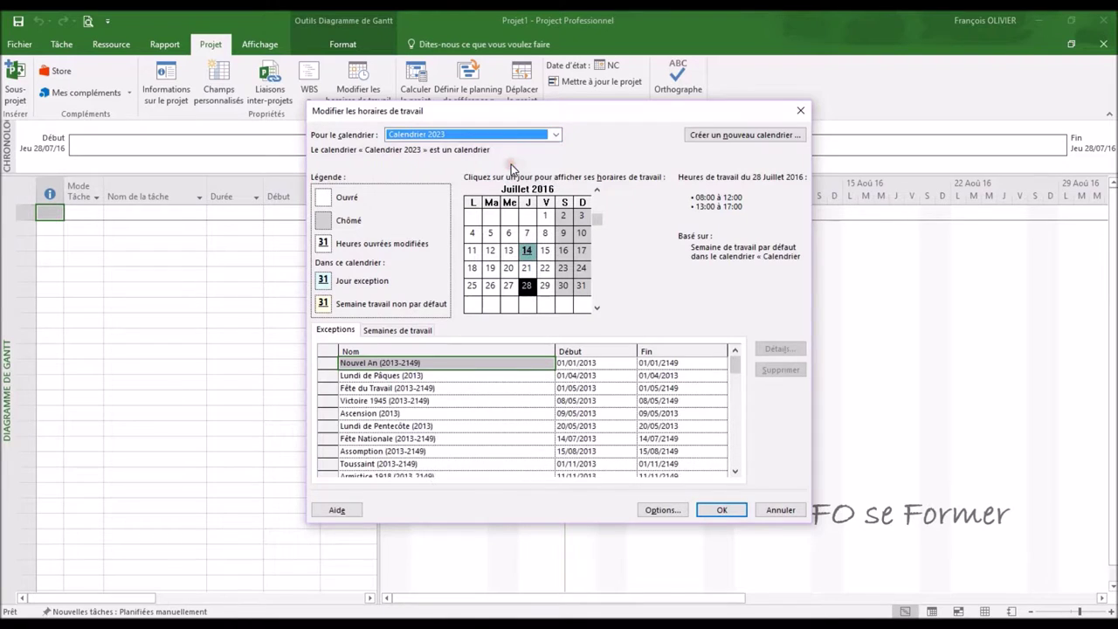
{"action": "left_click", "coordinate": [708, 511]}
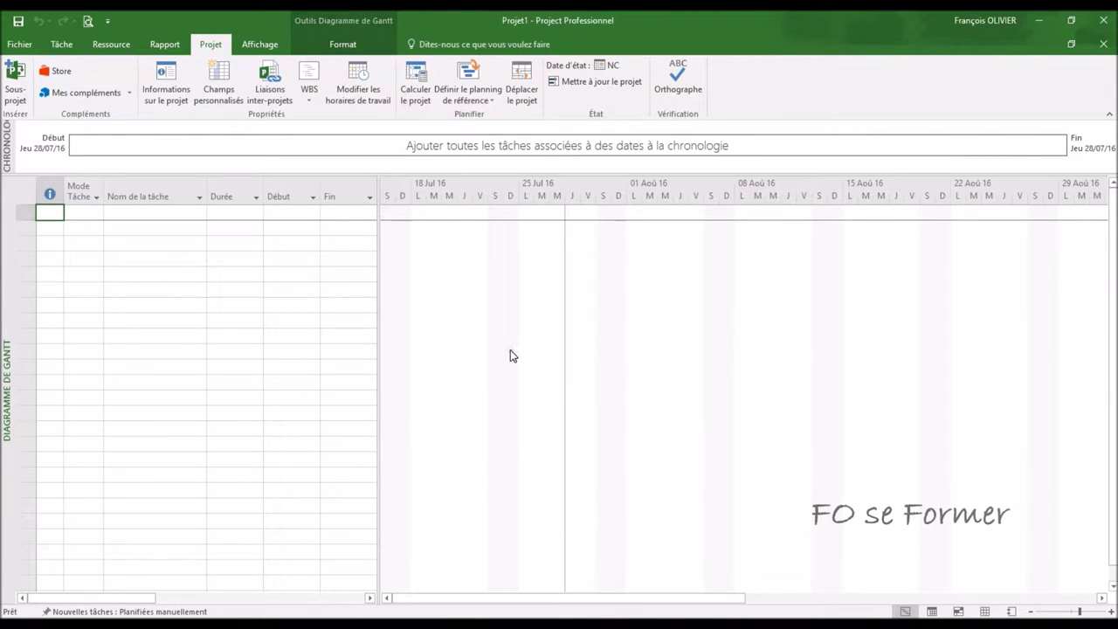
- Add the first task, Commande, with a duration of 0 days
{"action": "left_click", "coordinate": [144, 210]}
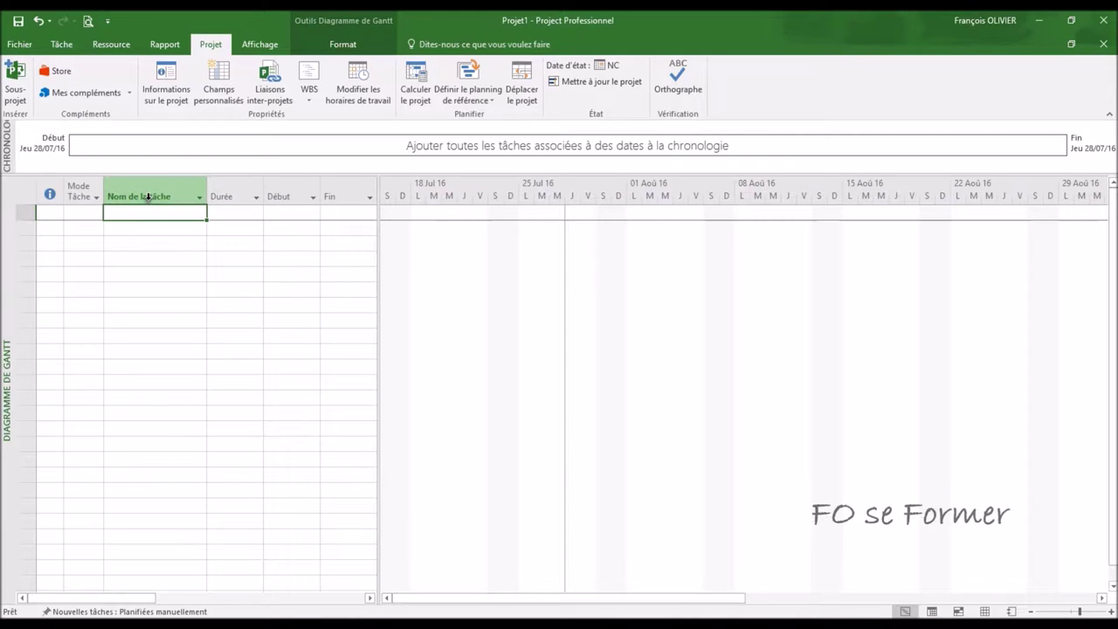
{"action": "type", "text": "Comma"}
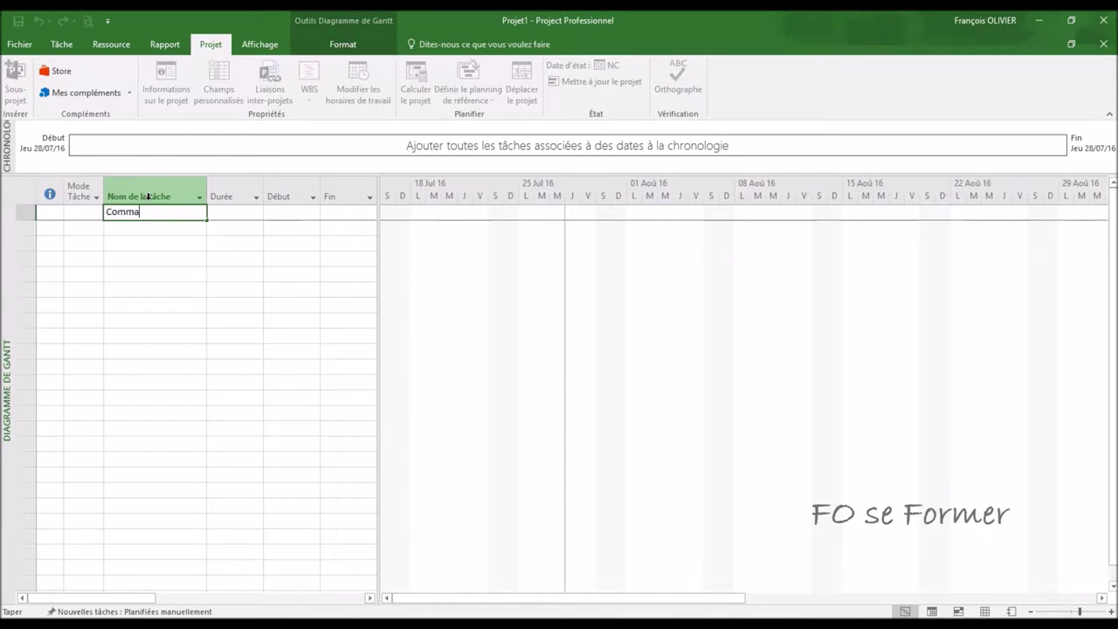
{"action": "type", "text": "nde"}
{"action": "key", "text": "Tab"}
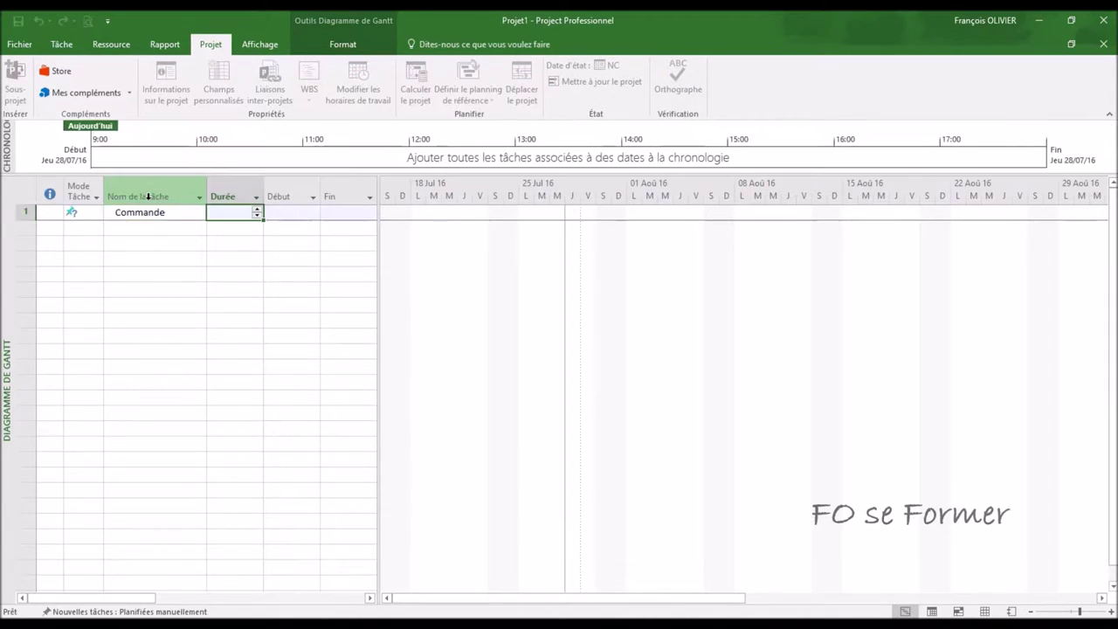
{"action": "type", "text": "0"}
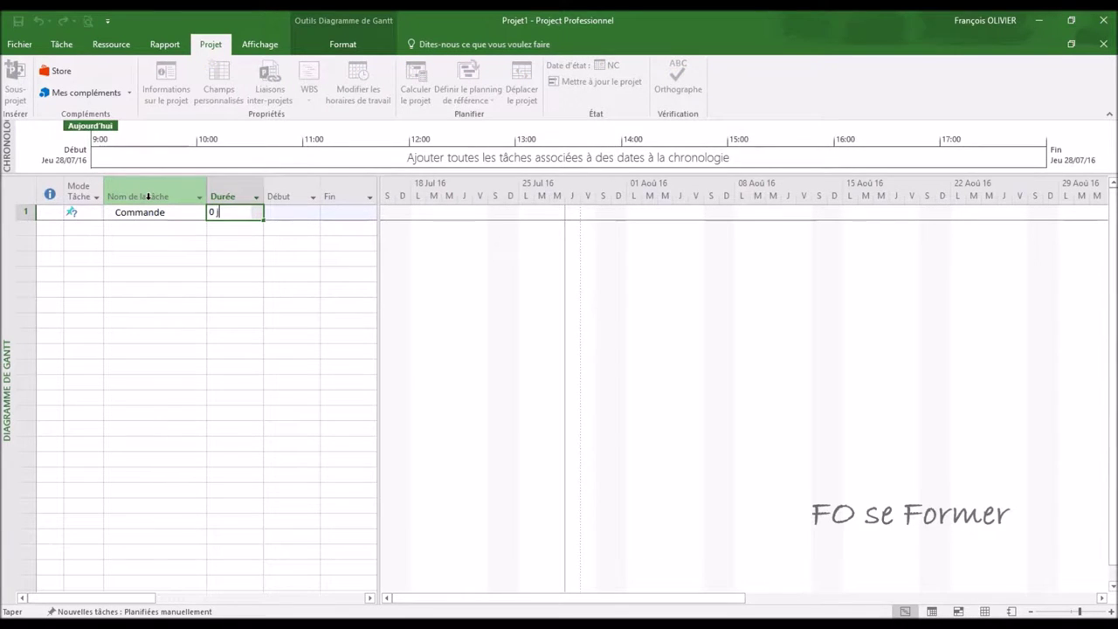
{"action": "type", "text": " j"}
{"action": "key", "text": "Return"}
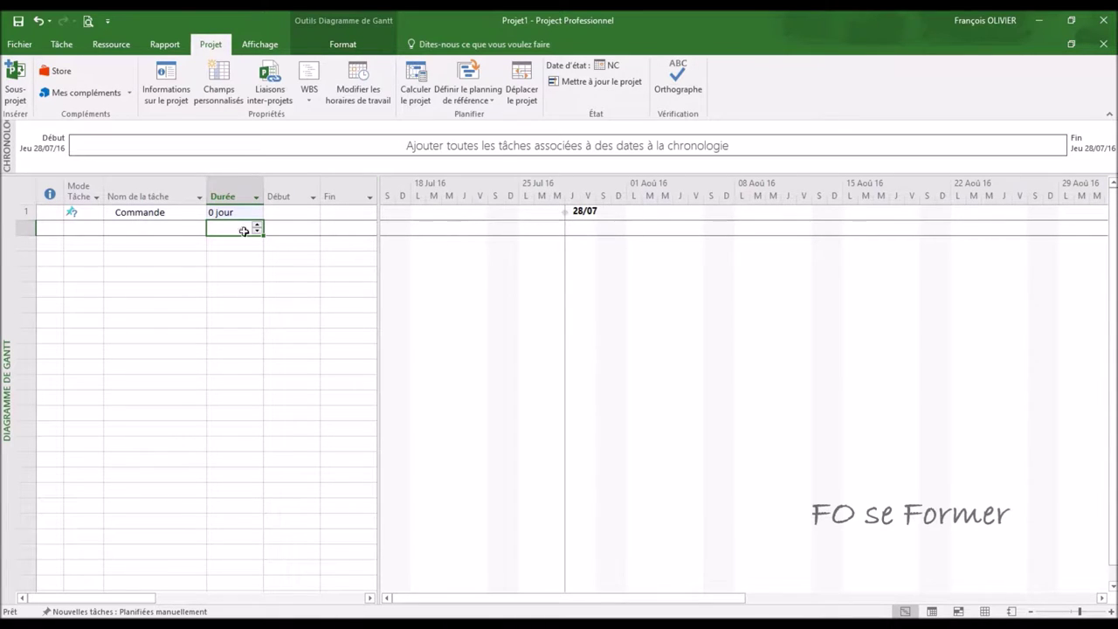
- Consult the Word task list and add the second task, Analyse du projet, with a duration of 2 days in Project
{"action": "left_click", "coordinate": [178, 230]}
{"action": "left_click", "coordinate": [499, 544]}
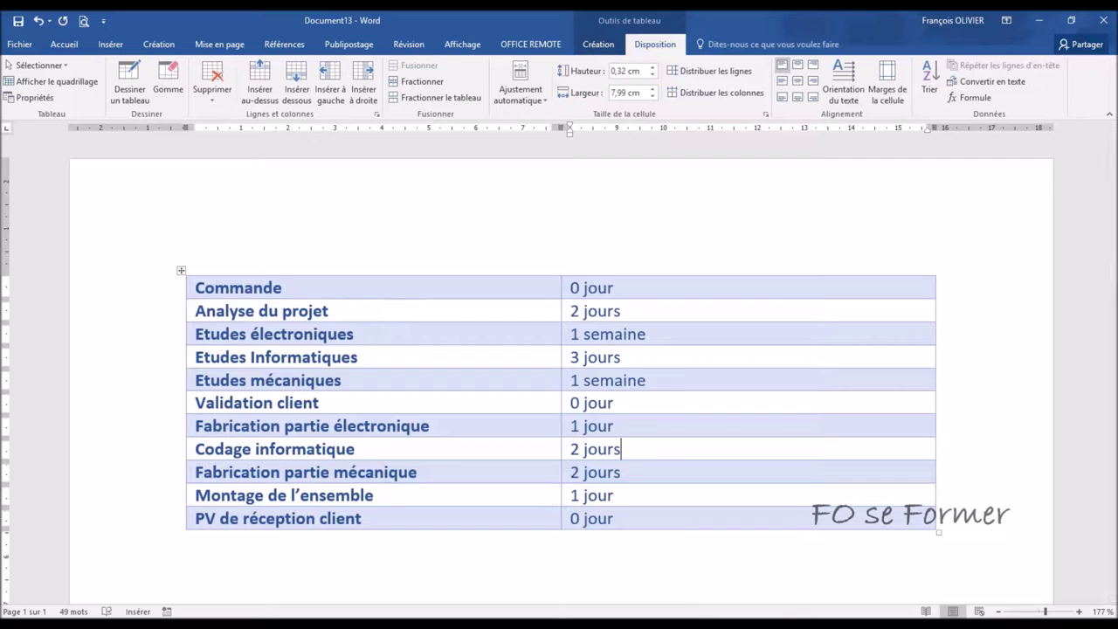
{"action": "left_click", "coordinate": [696, 609]}
{"action": "type", "text": "A"}
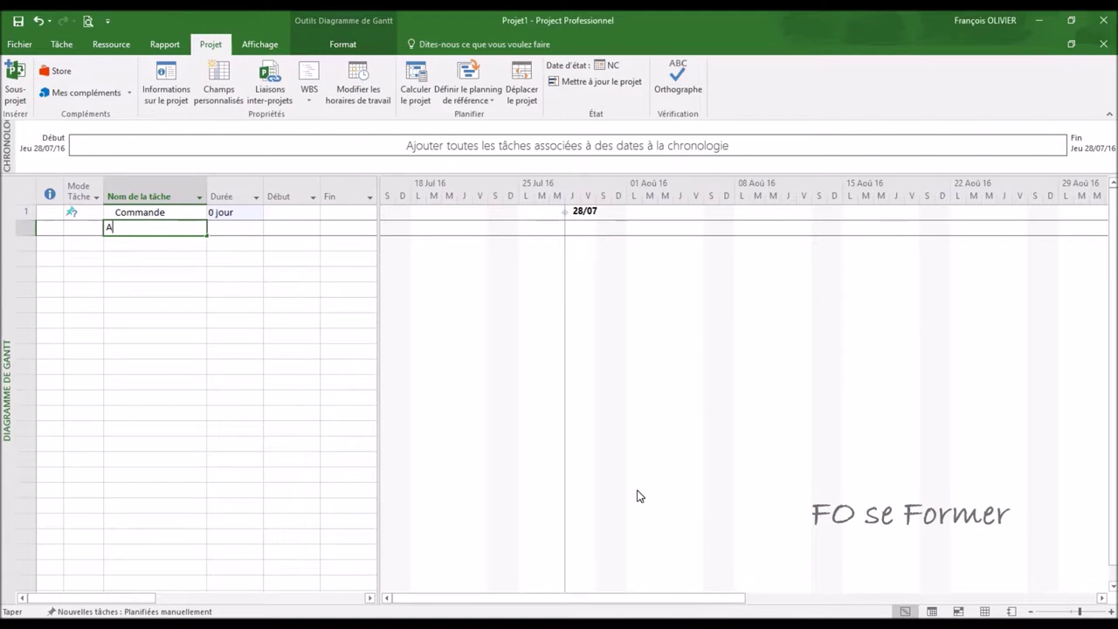
{"action": "type", "text": "nalyse du"}
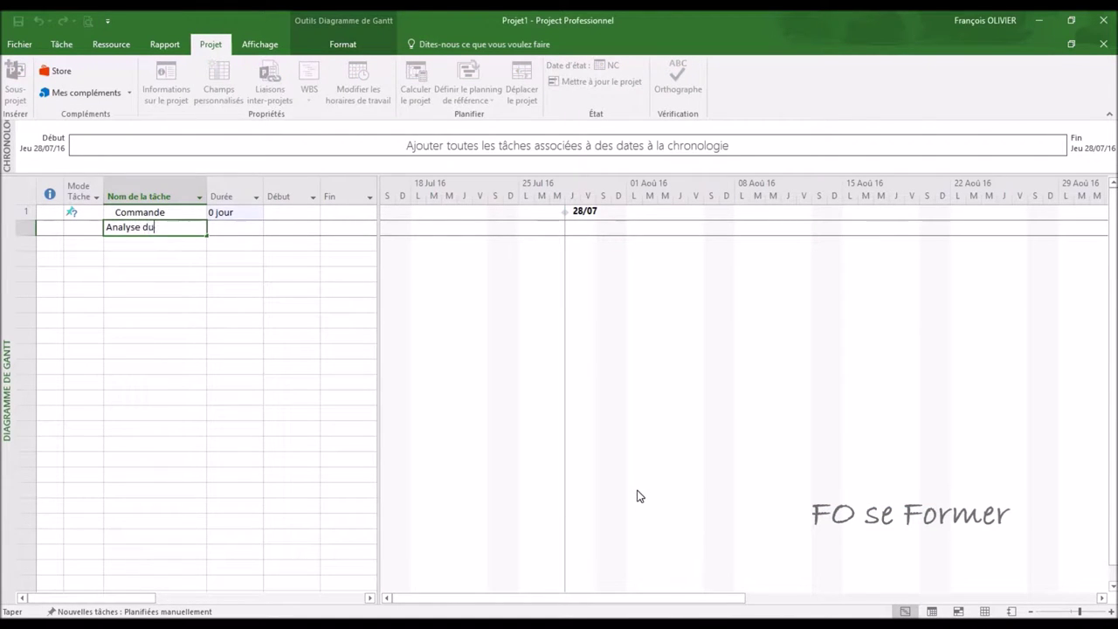
{"action": "type", "text": " projet"}
{"action": "key", "text": "Tab"}
{"action": "type", "text": "2"}
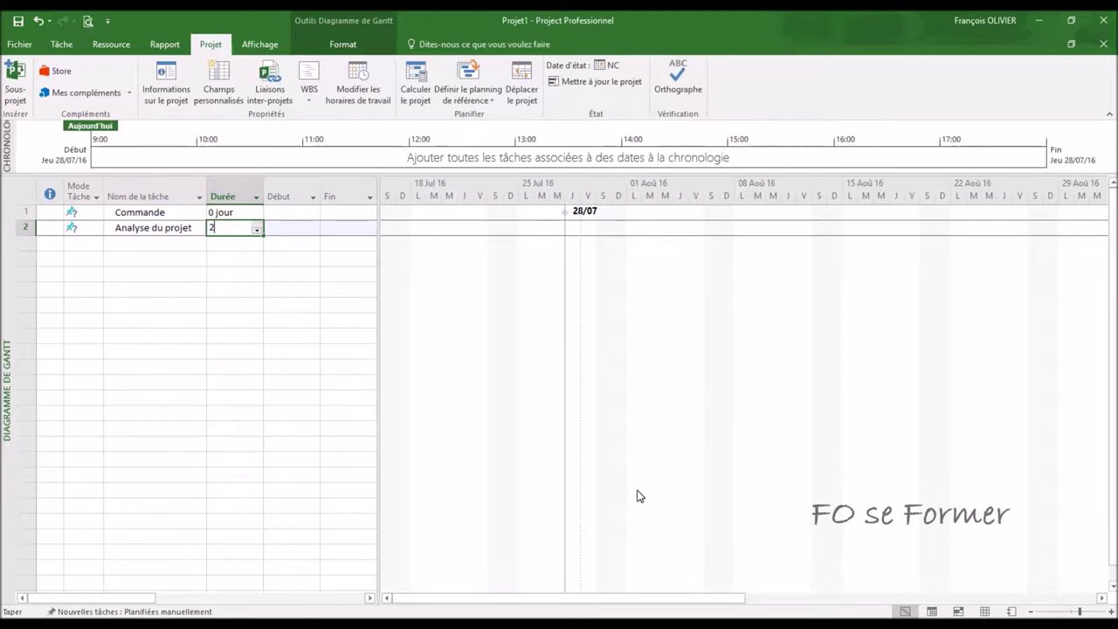
{"action": "type", "text": " jours"}
{"action": "key", "text": "Return"}
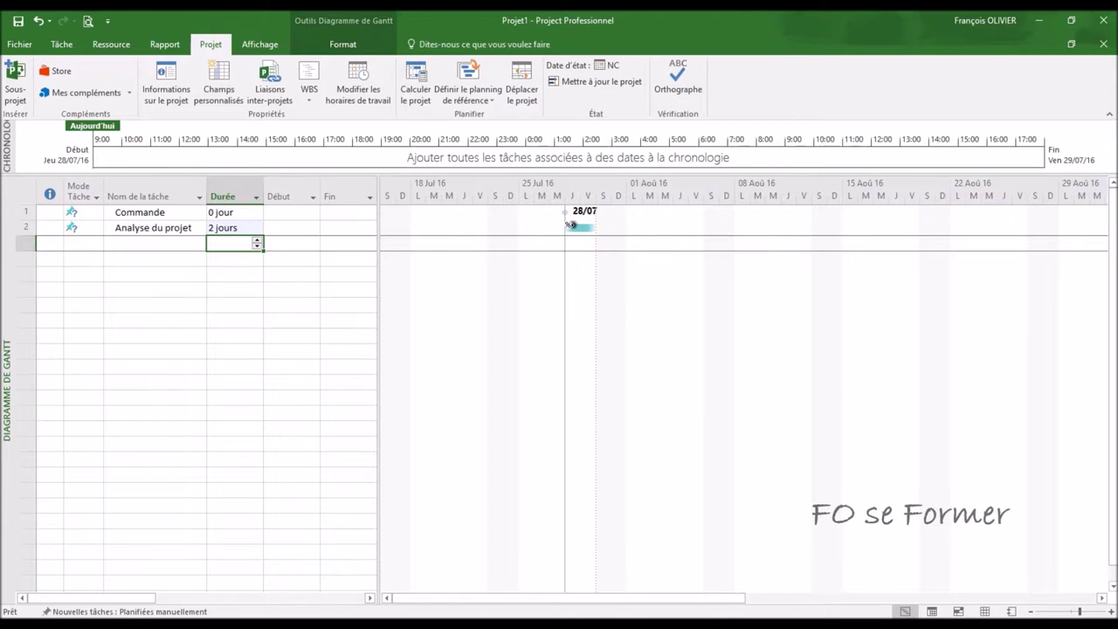
- Switch all existing tasks in the table to automatic scheduling
{"action": "left_click", "coordinate": [25, 191]}
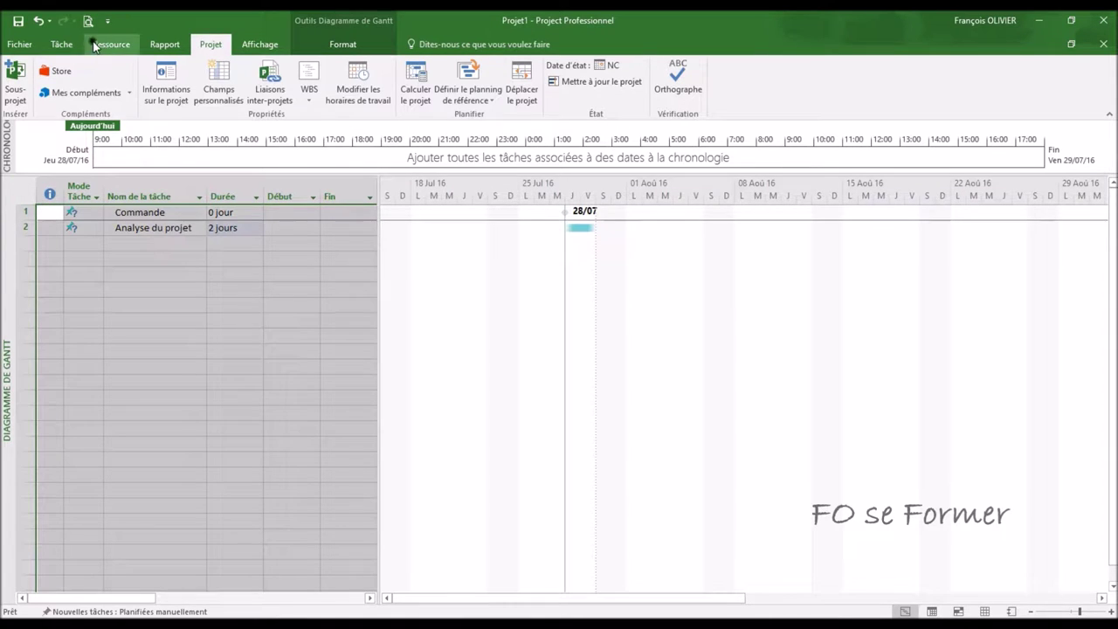
{"action": "left_click", "coordinate": [61, 44]}
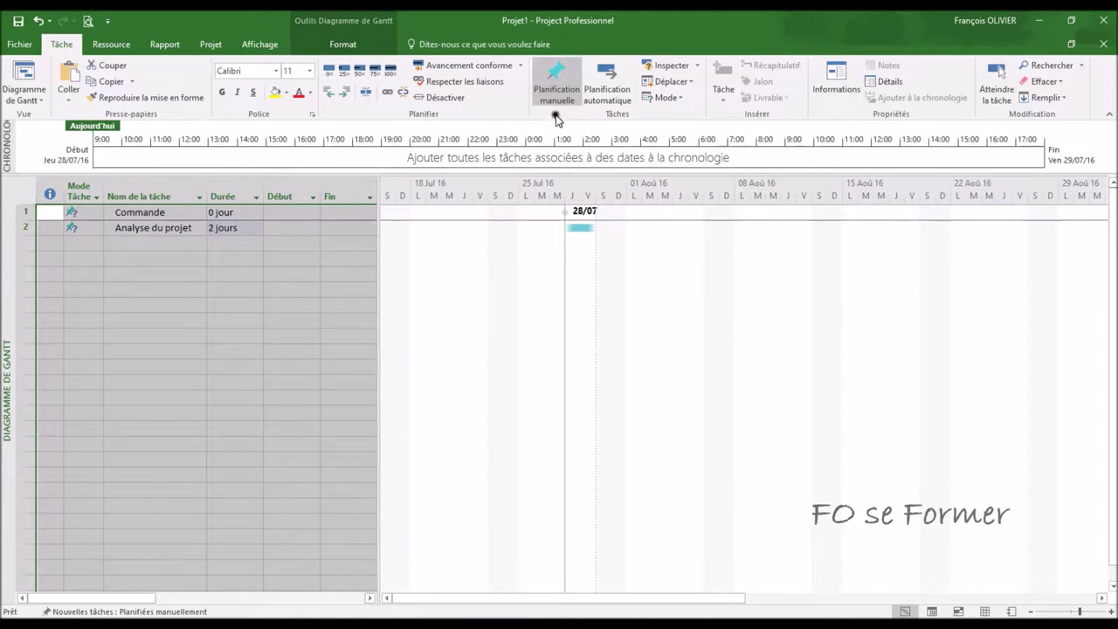
{"action": "left_click", "coordinate": [602, 94]}
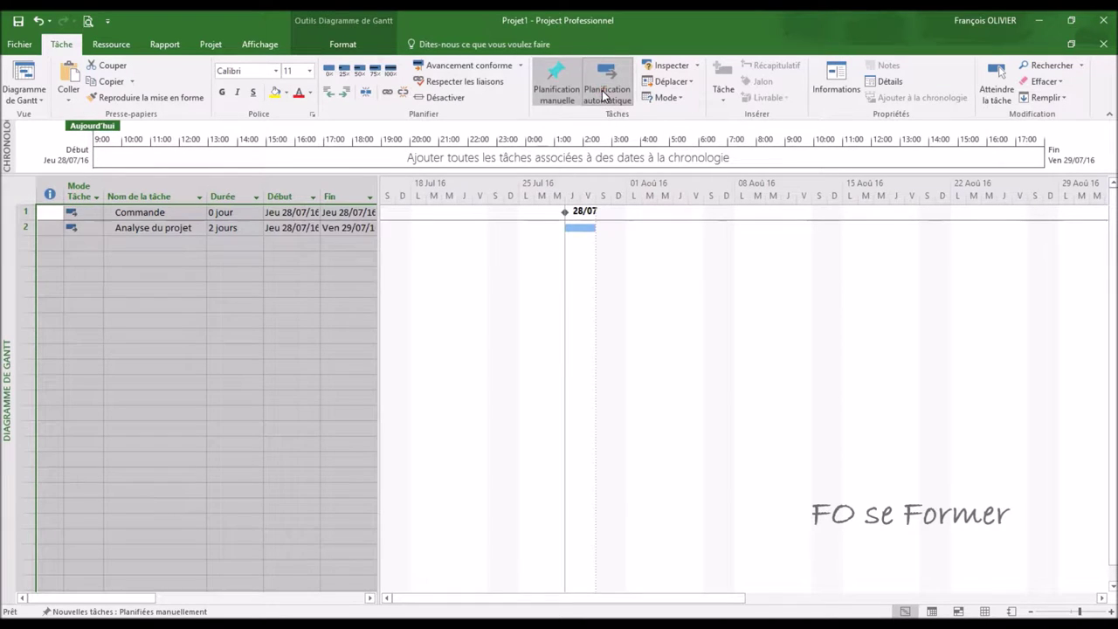
{"action": "left_click", "coordinate": [463, 361]}
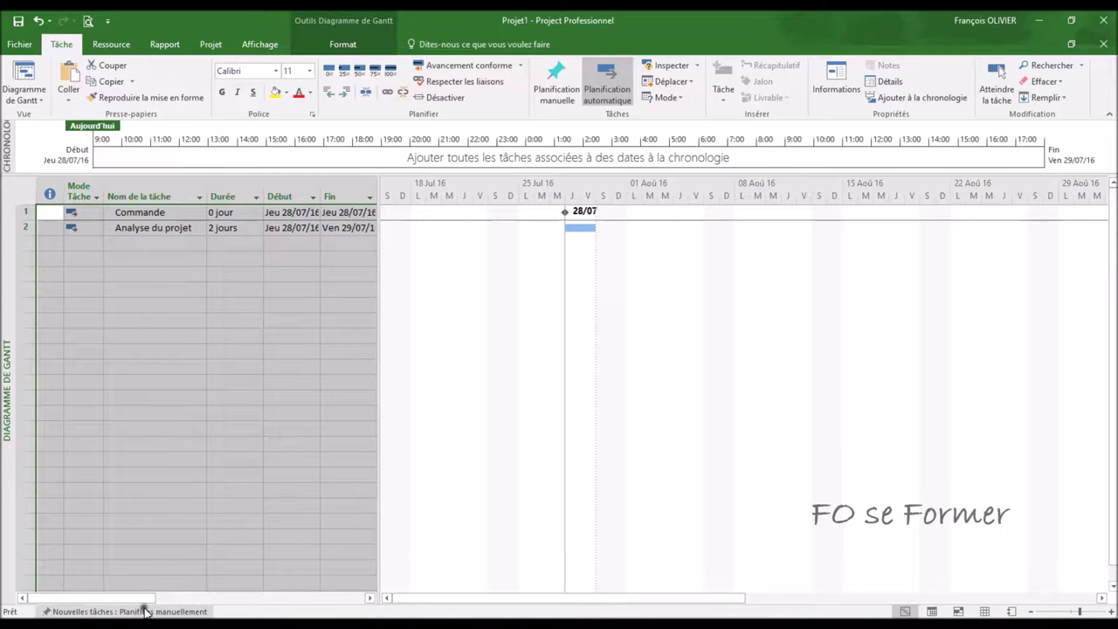
- Set the default mode for new tasks to automatically scheduled
{"action": "right_click", "coordinate": [146, 610]}
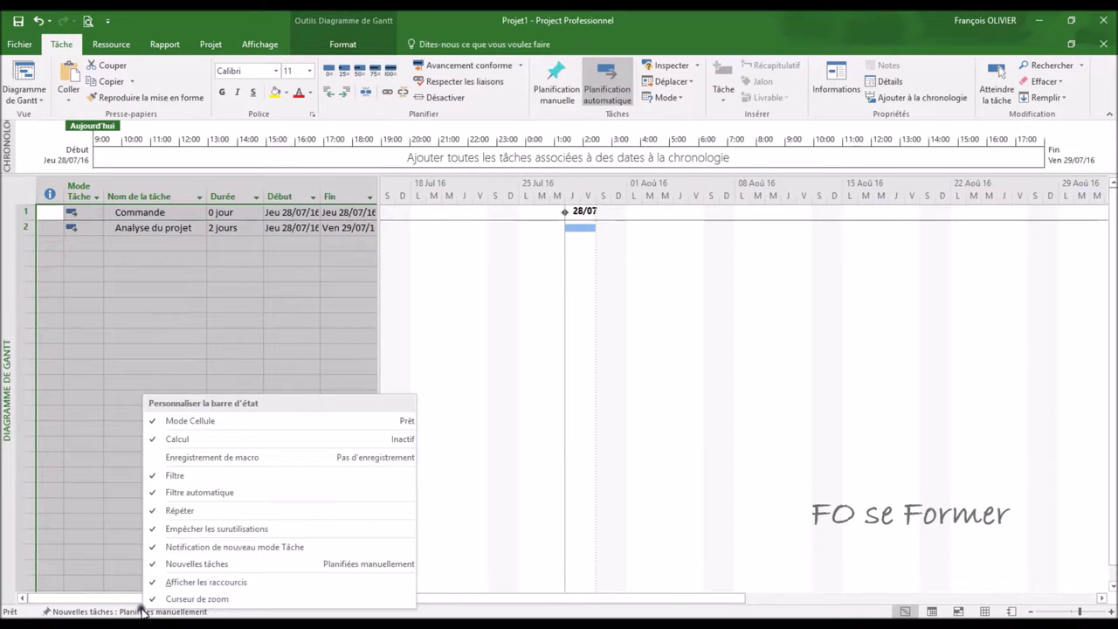
{"action": "left_click", "coordinate": [148, 611]}
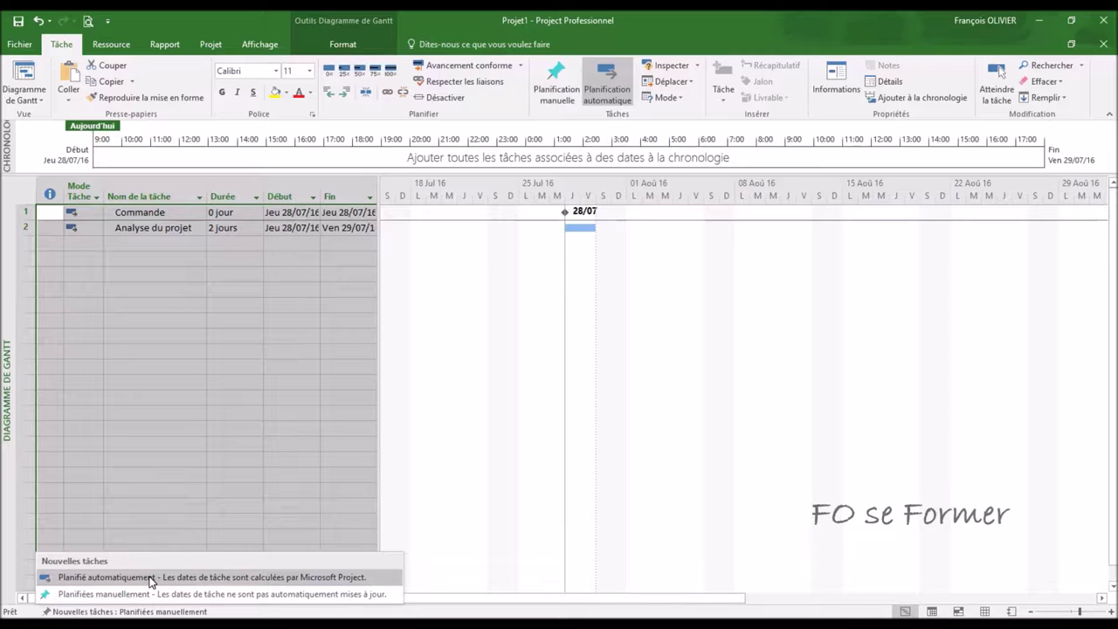
{"action": "left_click", "coordinate": [151, 577]}
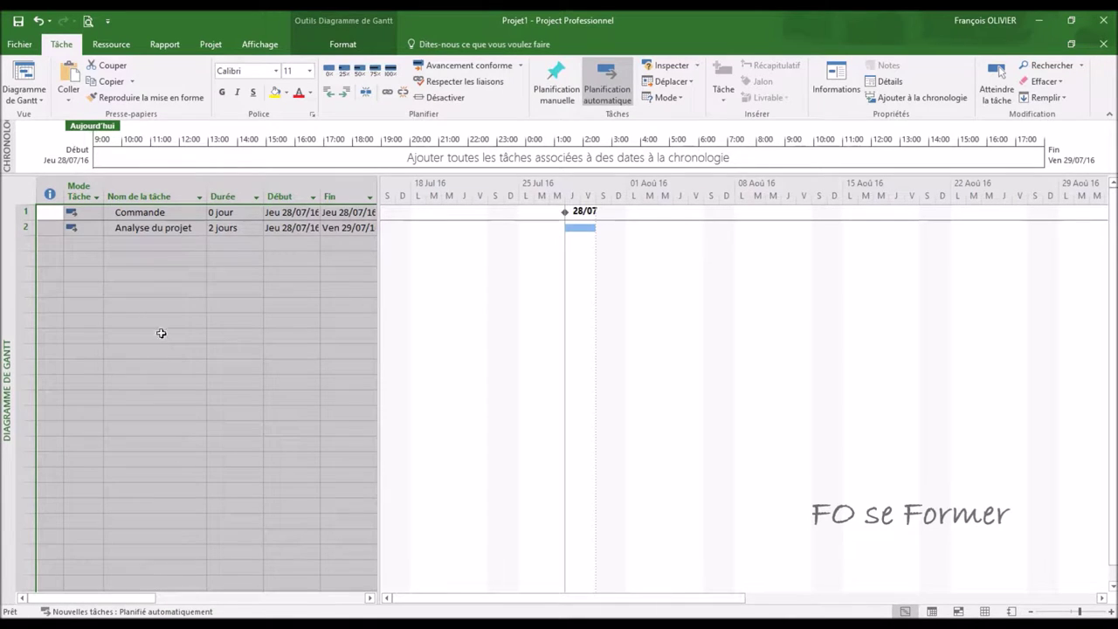
- Consult the Word task list and add the third task, Etude électroniques, with a duration of 1 week in Project
{"action": "left_click", "coordinate": [160, 242]}
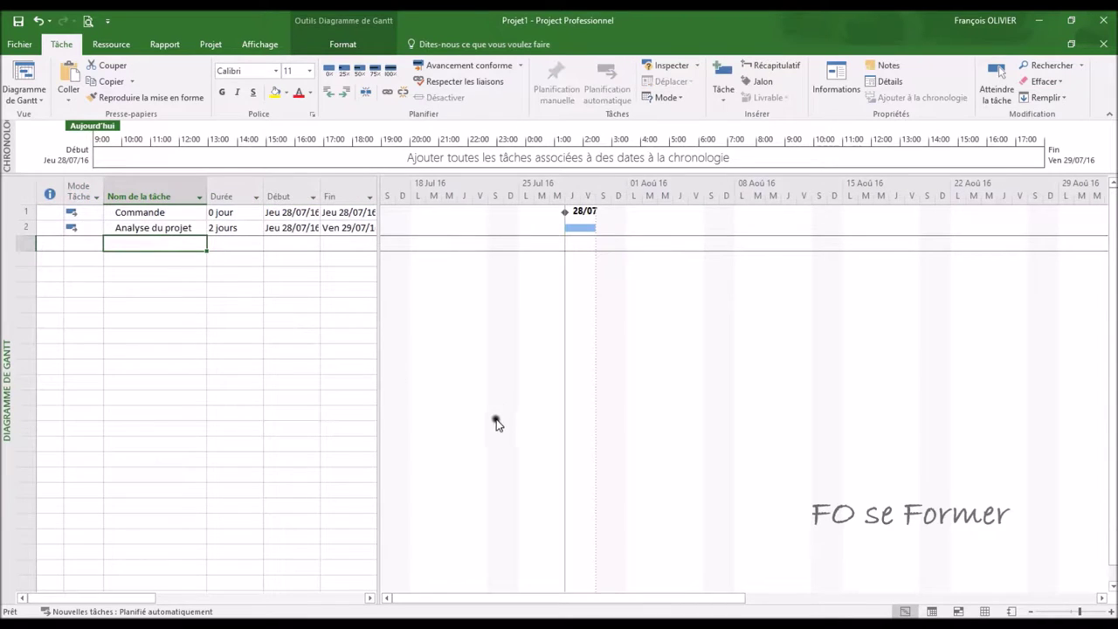
{"action": "left_click", "coordinate": [433, 567]}
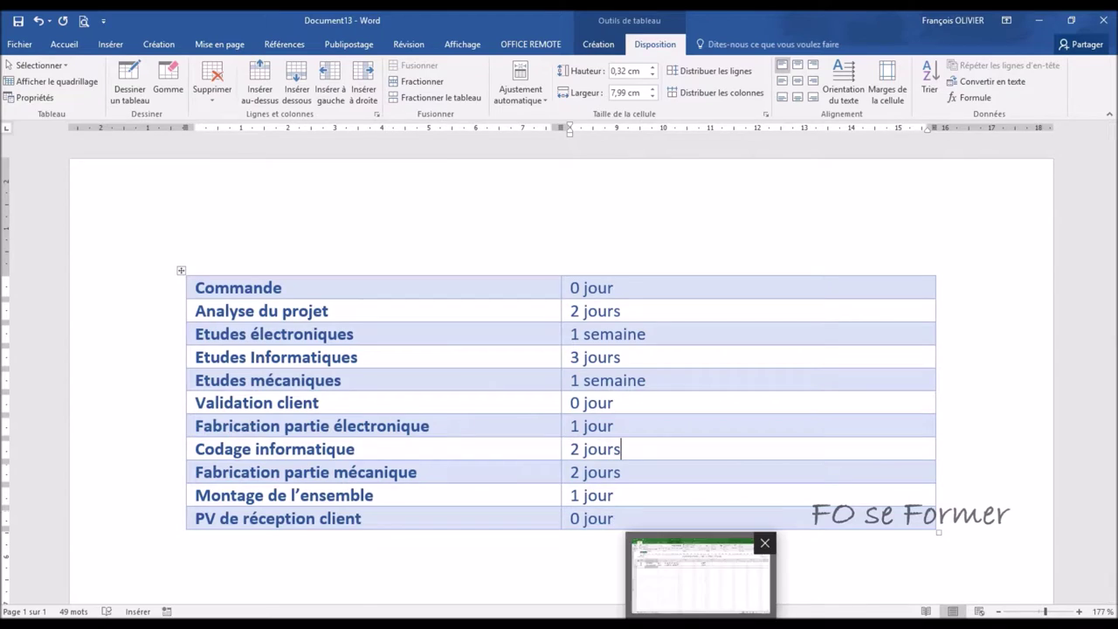
{"action": "left_click", "coordinate": [699, 572]}
{"action": "type", "text": "E"}
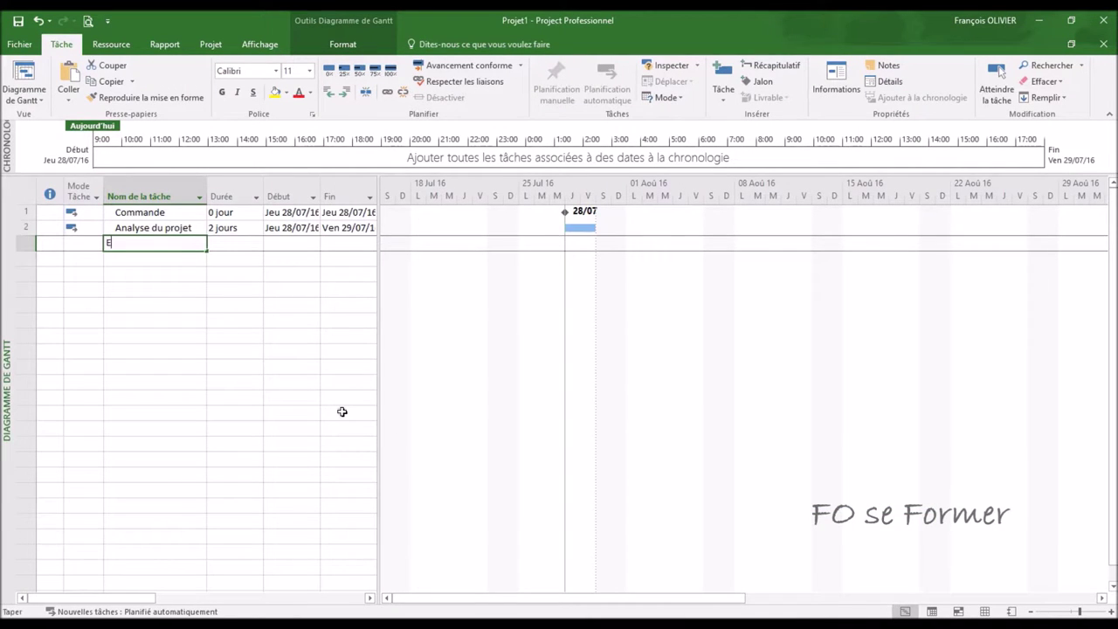
{"action": "type", "text": "tude "}
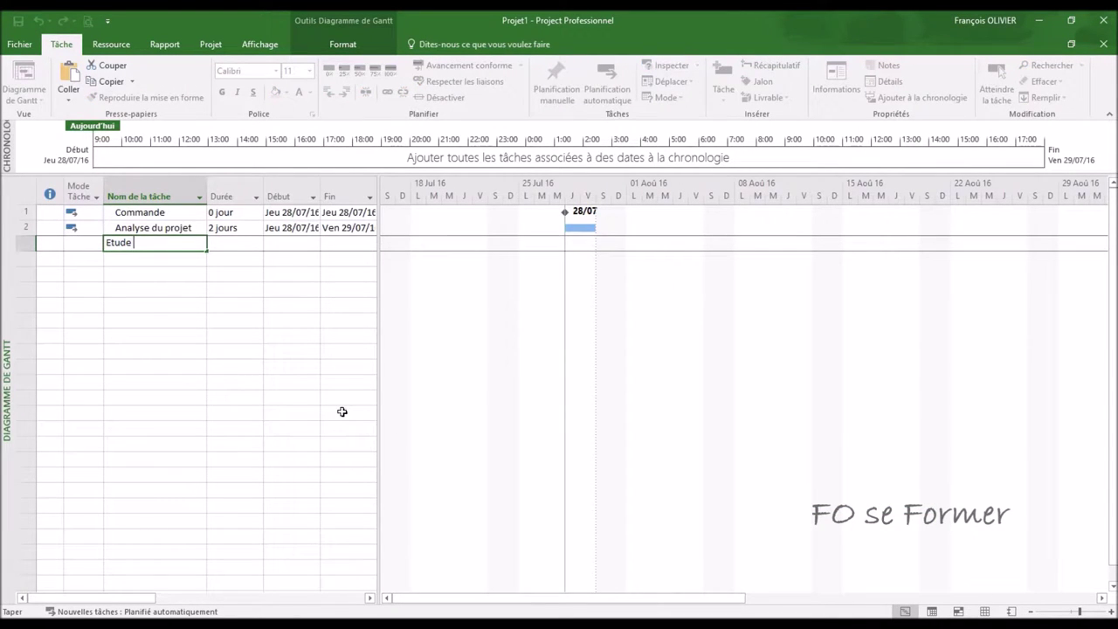
{"action": "type", "text": "électroniques"}
{"action": "key", "text": "Tab"}
{"action": "type", "text": "1 sm"}
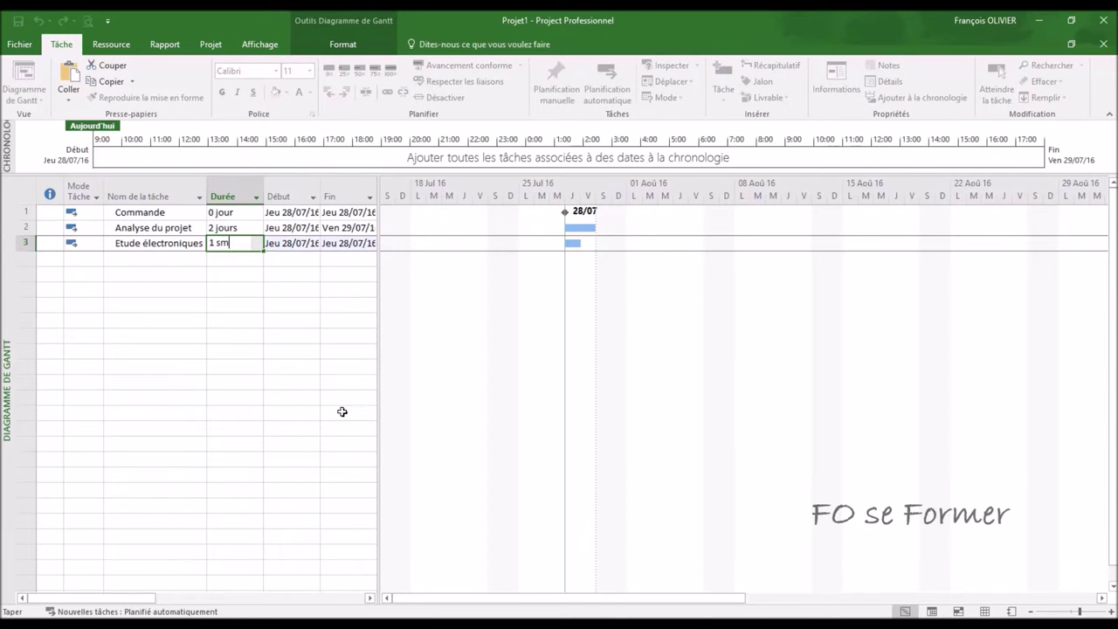
{"action": "key", "text": "Return"}
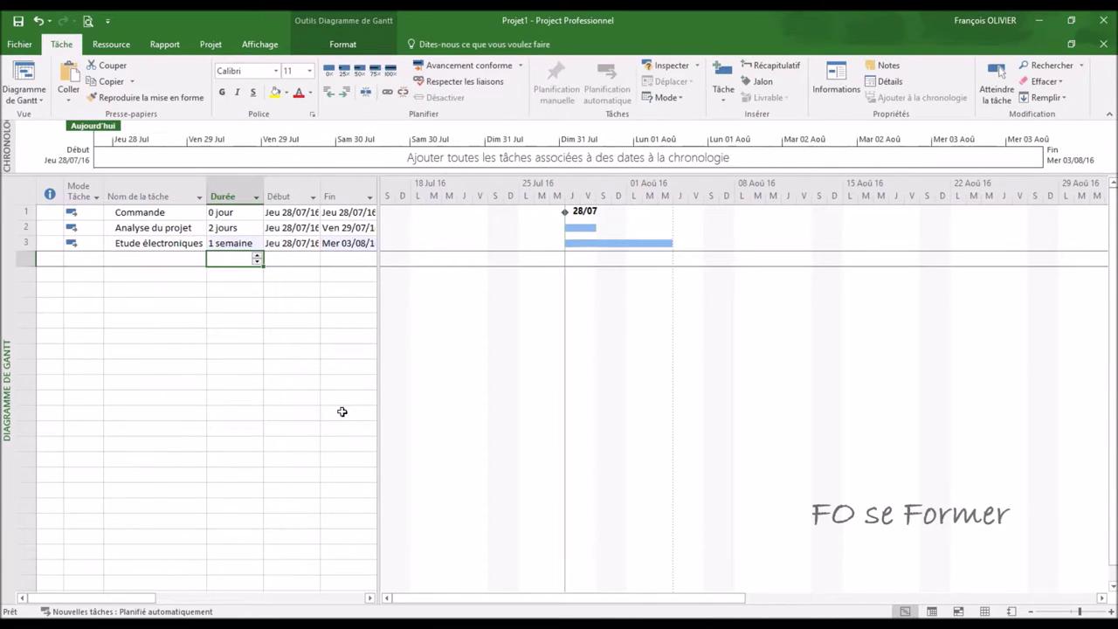
- Add the fourth task, Etudes informatiques, and set its duration to 3 days after checking the Word task list
{"action": "key", "text": "Left"}
{"action": "type", "text": "Etude "}
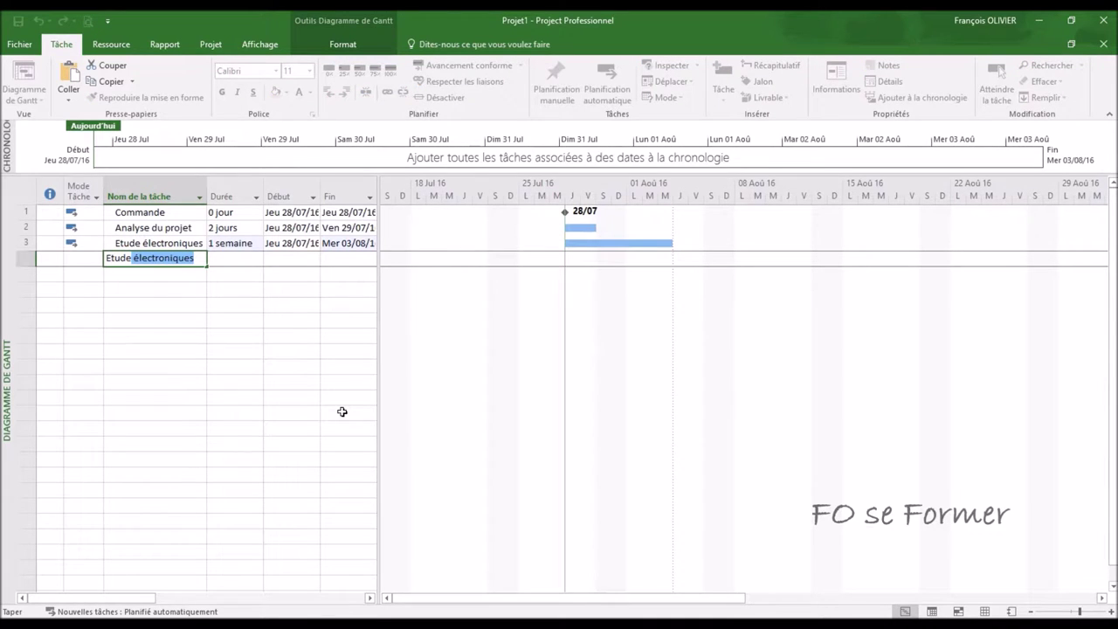
{"action": "type", "text": "s "}
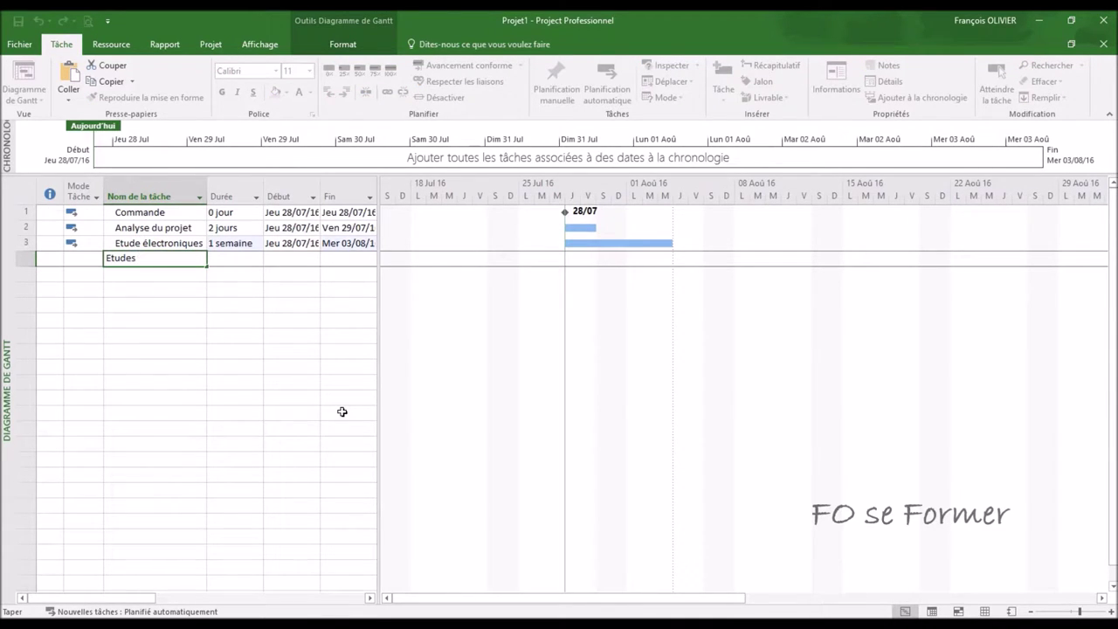
{"action": "type", "text": "informa"}
{"action": "type", "text": "ques"}
{"action": "key", "text": "Tab"}
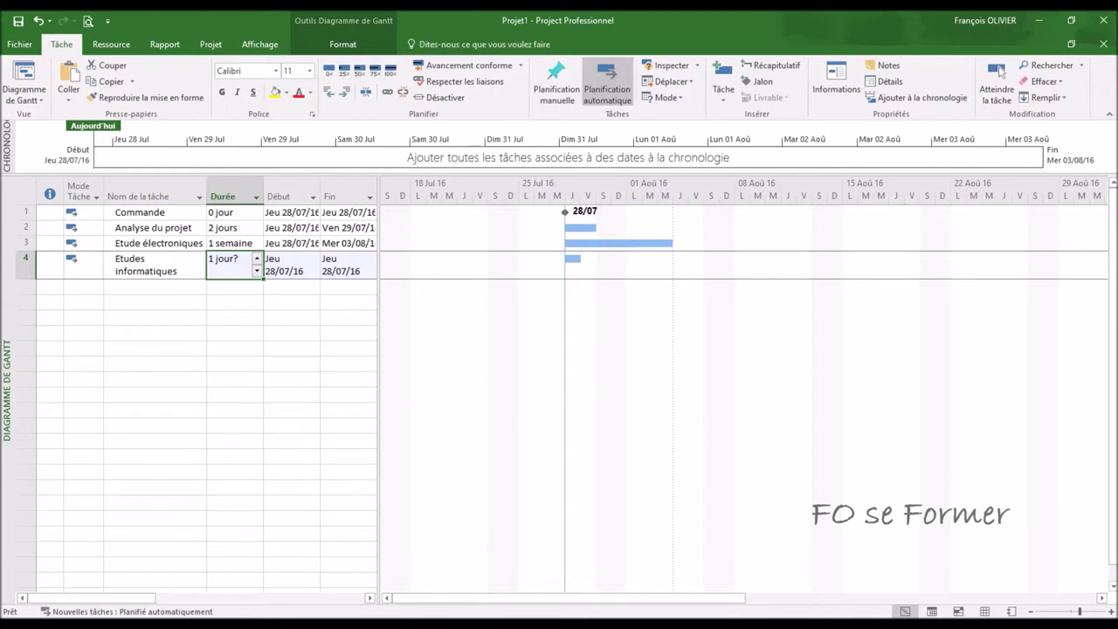
{"action": "left_click", "coordinate": [472, 624]}
{"action": "left_click", "coordinate": [472, 624]}
{"action": "type", "text": "3 j"}
{"action": "key", "text": "Return"}
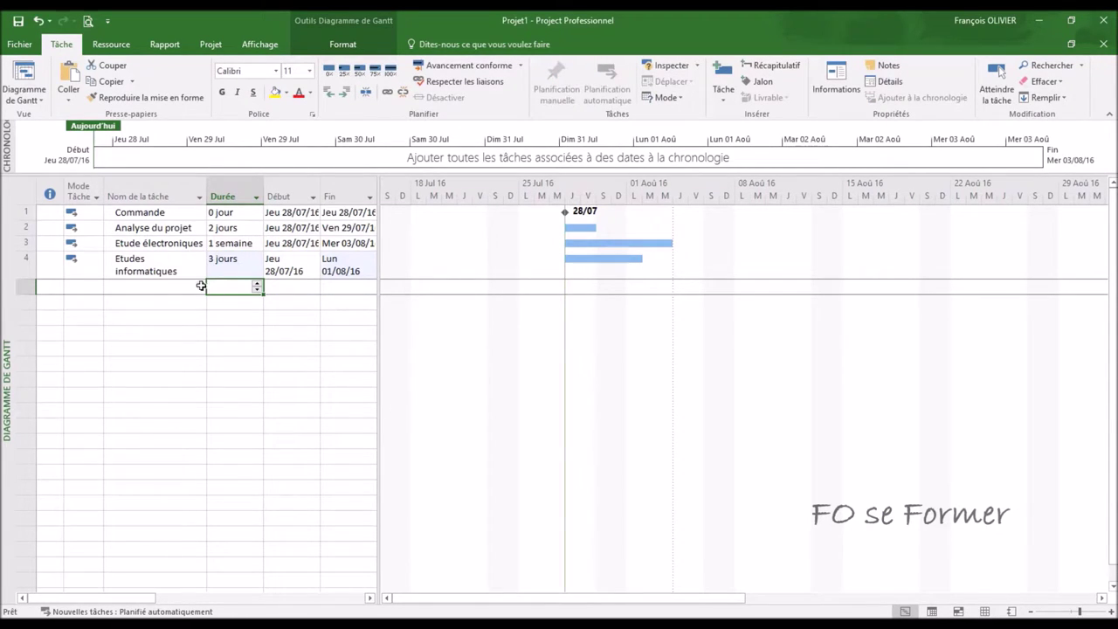
- Correct the name of the third task to Etudes électroniques
{"action": "left_click", "coordinate": [173, 245]}
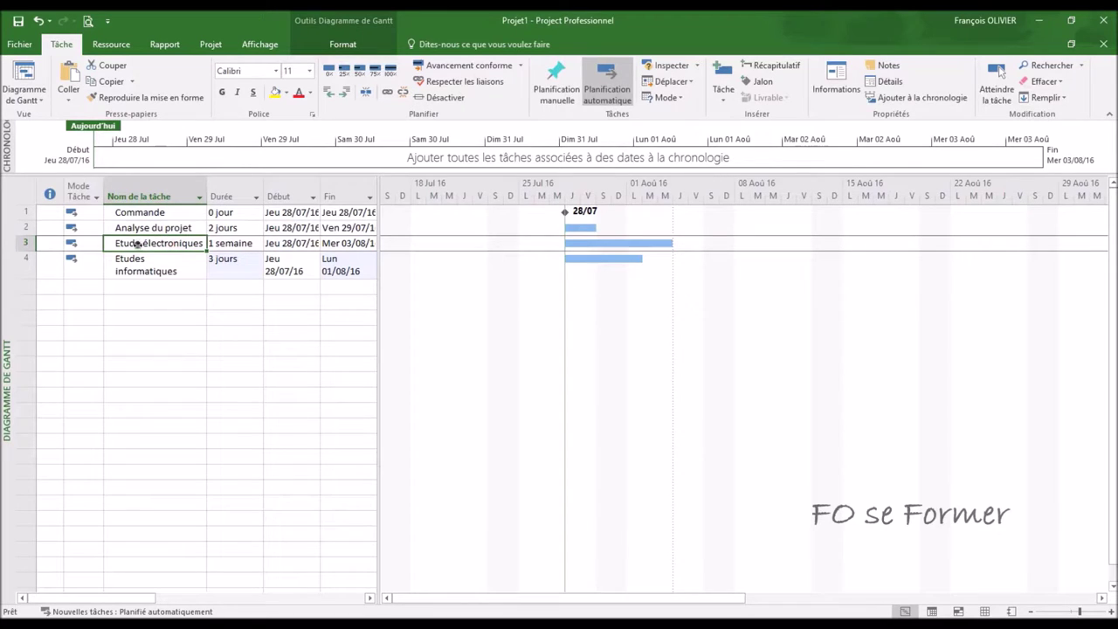
{"action": "left_click", "coordinate": [143, 244]}
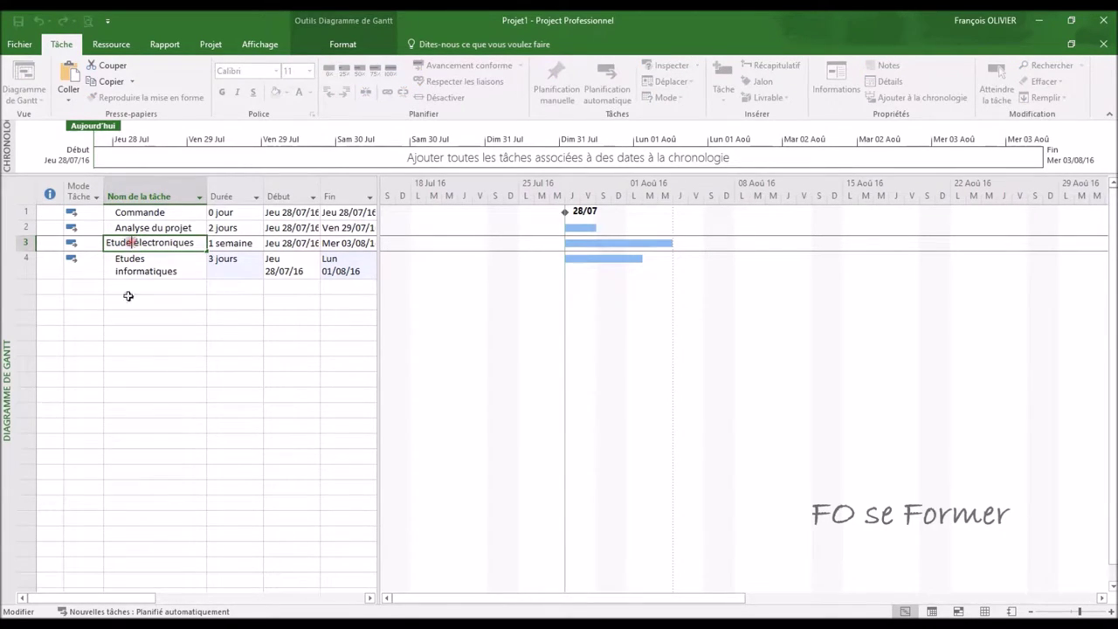
{"action": "type", "text": "s"}
{"action": "key", "text": "Return"}
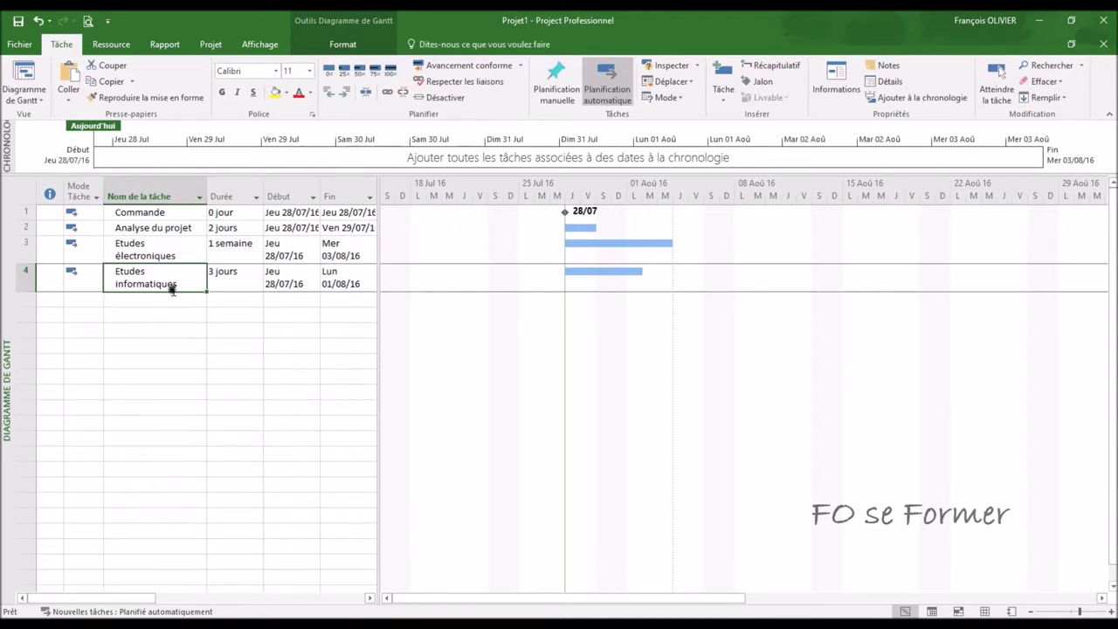
- Add the fifth task, Etudes mécaniques, with a duration of 1 week below Etudes informatiques
{"action": "left_click", "coordinate": [165, 307]}
{"action": "left_click", "coordinate": [165, 298]}
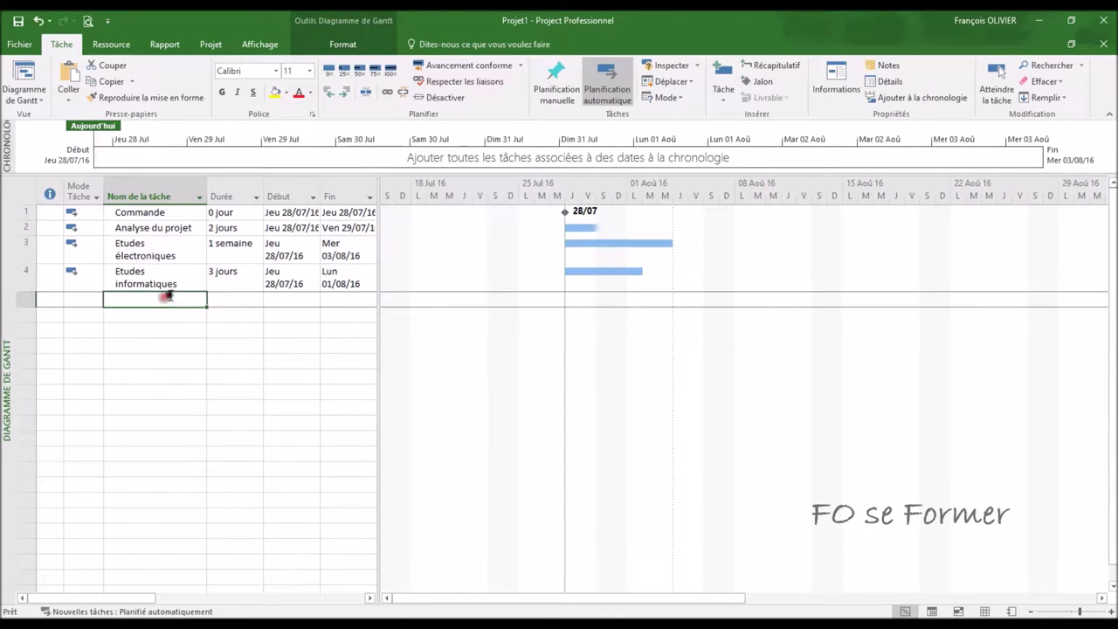
{"action": "type", "text": "Etu"}
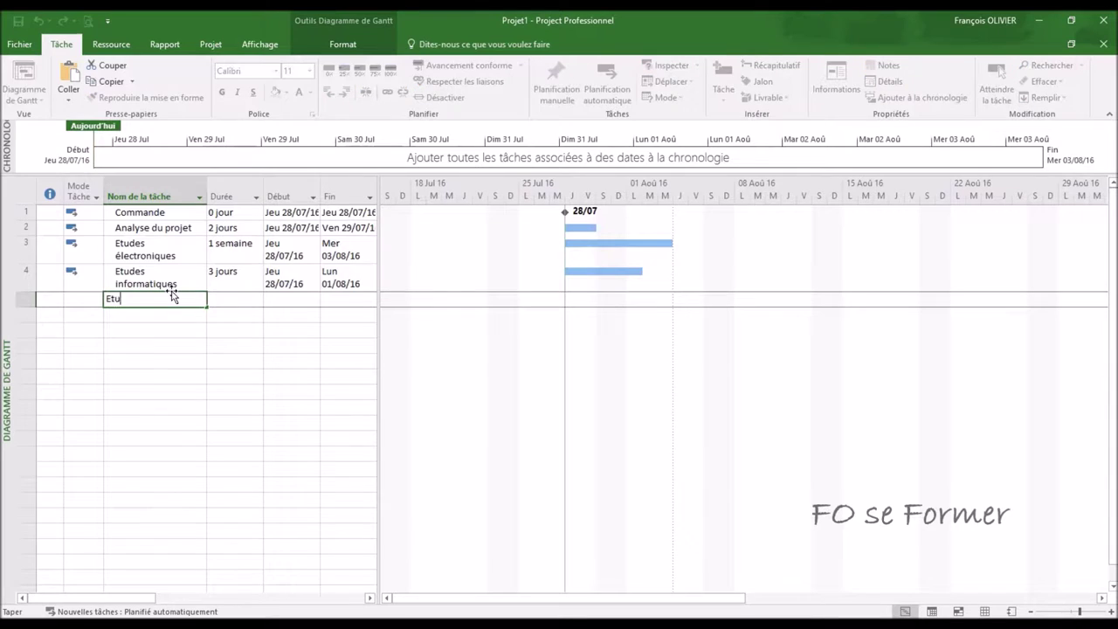
{"action": "type", "text": "des me"}
{"action": "key", "text": "Tab"}
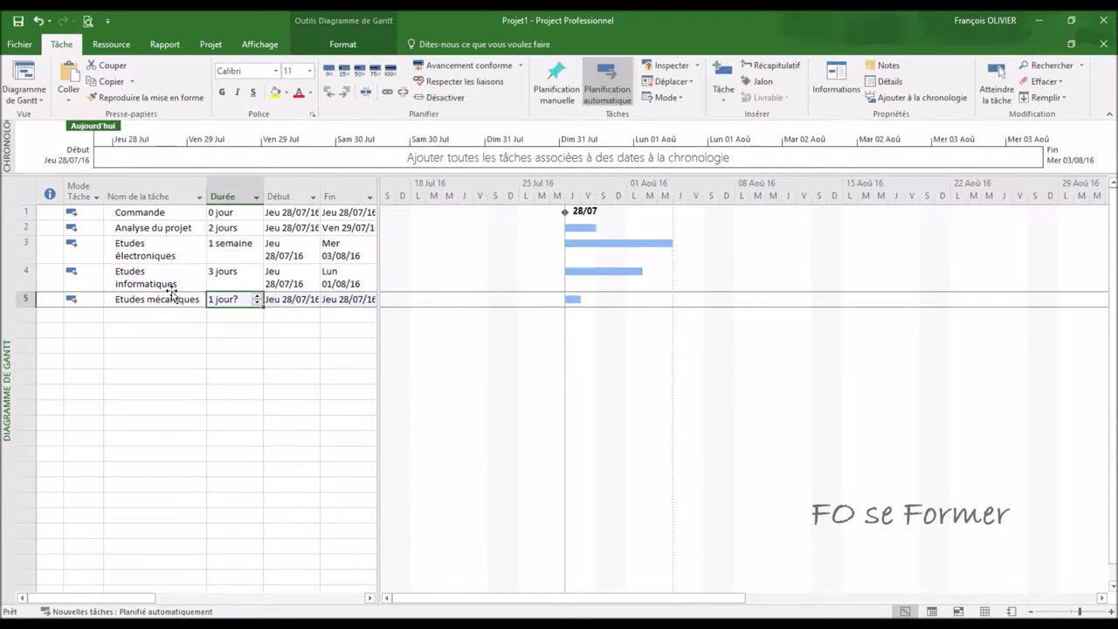
{"action": "type", "text": "1 jour?"}
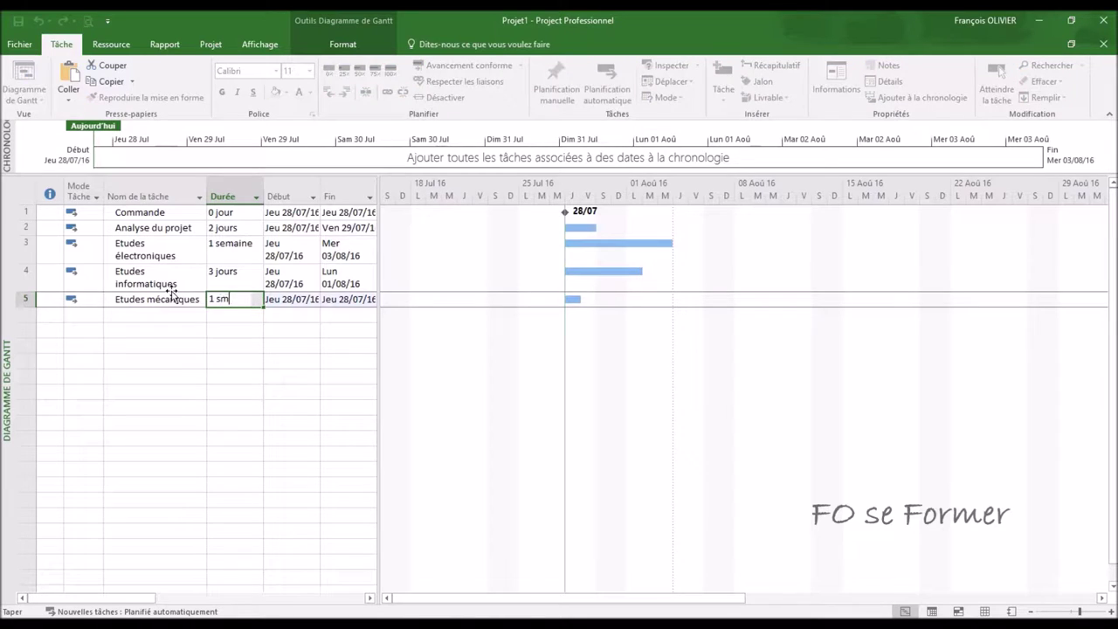
{"action": "type", "text": "1s"}
{"action": "key", "text": "Return"}
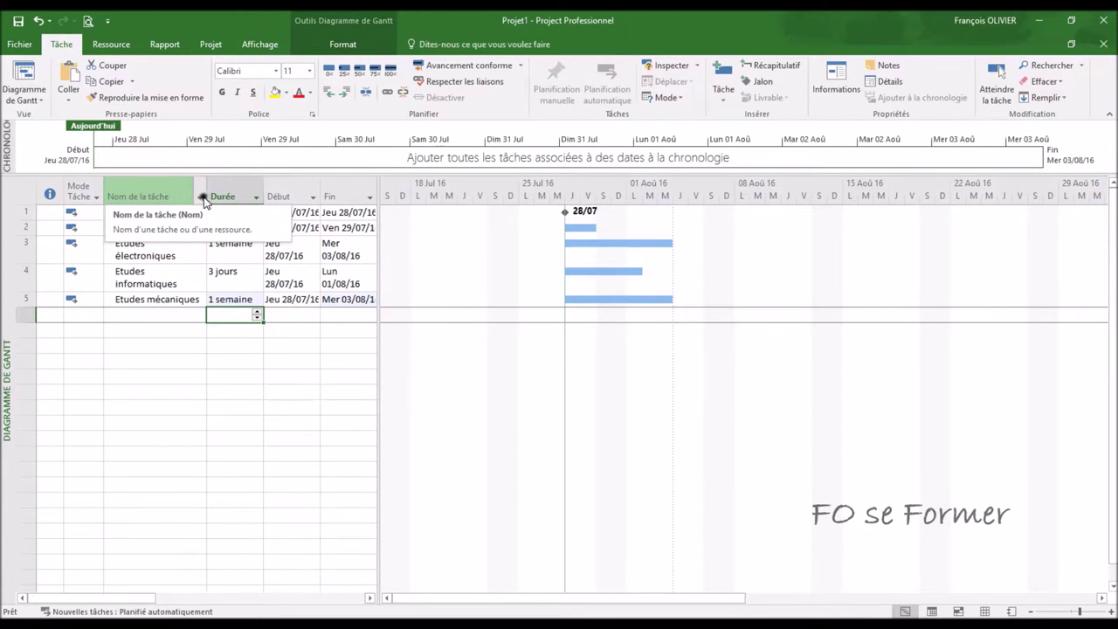
- Widen the Nom de la tâche and Début columns so their contents fit on one line
{"action": "left_click_drag", "start_coordinate": [206, 185], "coordinate": [232, 185]}
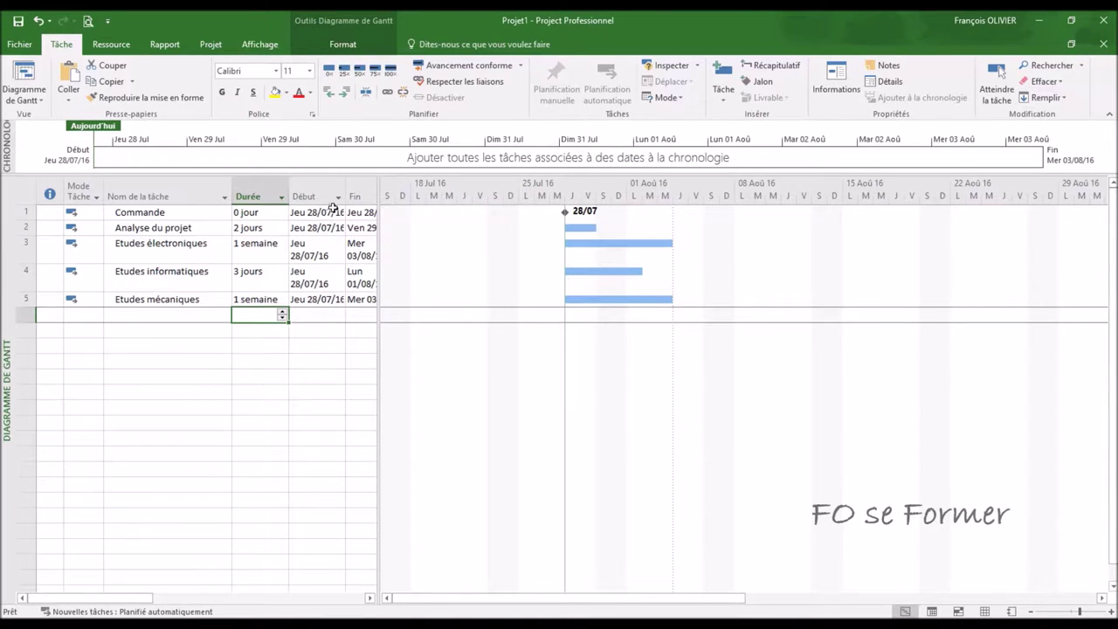
{"action": "left_click_drag", "start_coordinate": [346, 185], "coordinate": [357, 181]}
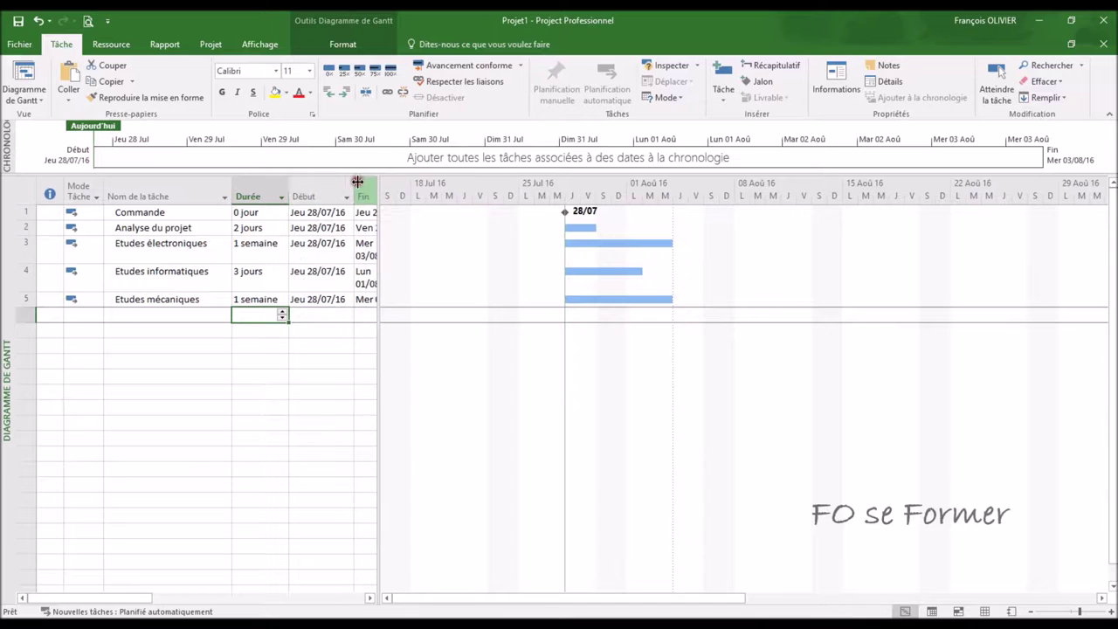
- Consult the Word task list and add the sixth task, Validation client, with a duration of 0 days in Project
{"action": "left_click", "coordinate": [157, 315]}
{"action": "mouse_move", "coordinate": [432, 627]}
{"action": "left_click", "coordinate": [507, 573]}
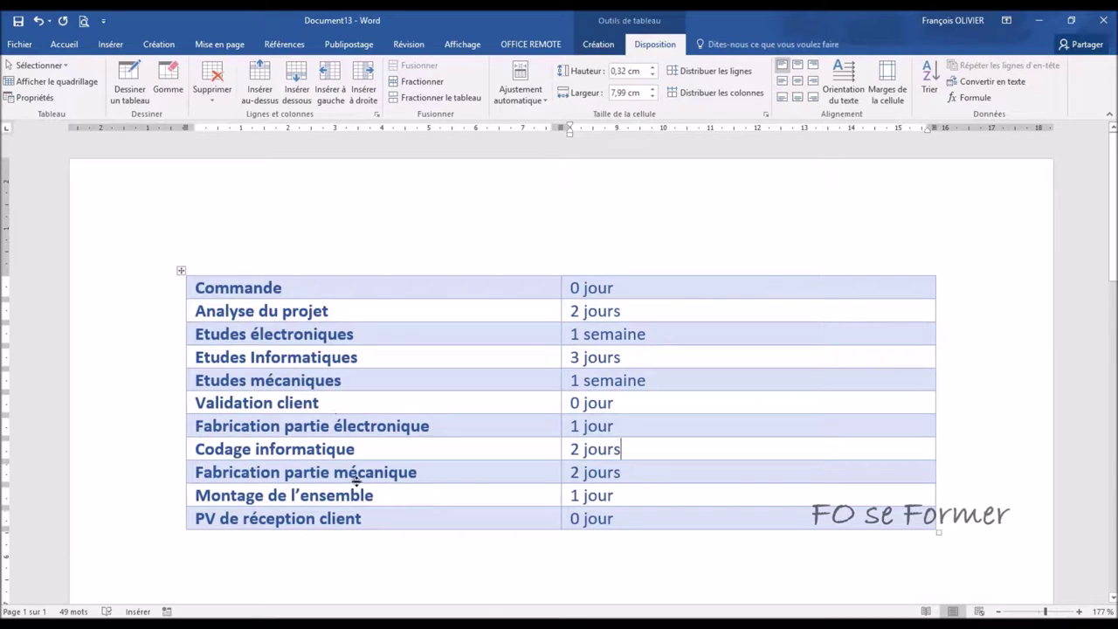
{"action": "mouse_move", "coordinate": [703, 626]}
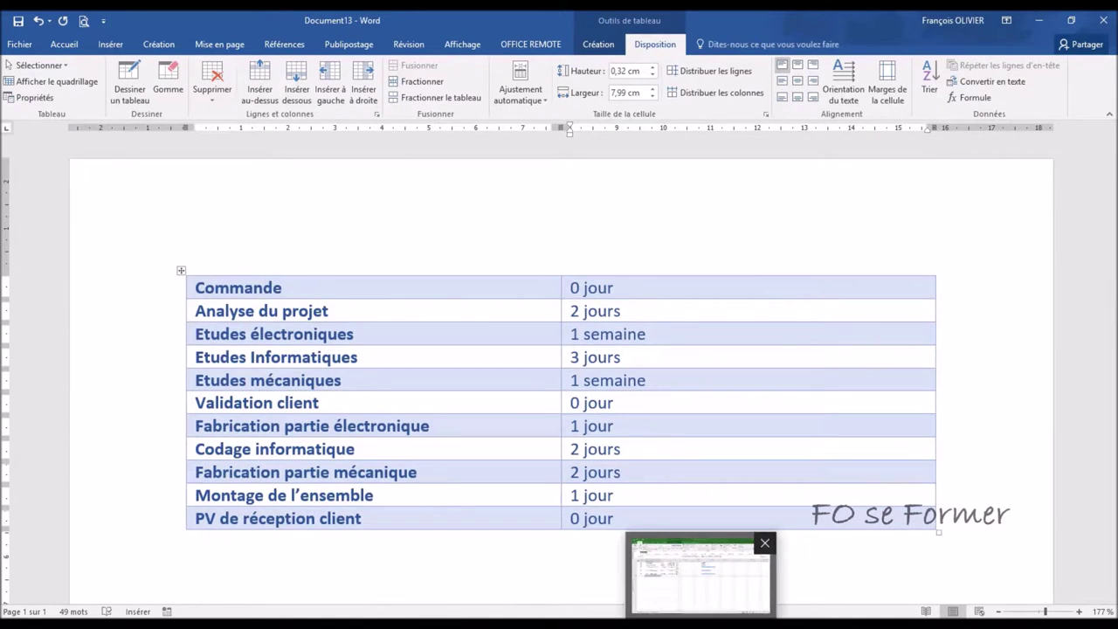
{"action": "left_click", "coordinate": [703, 573]}
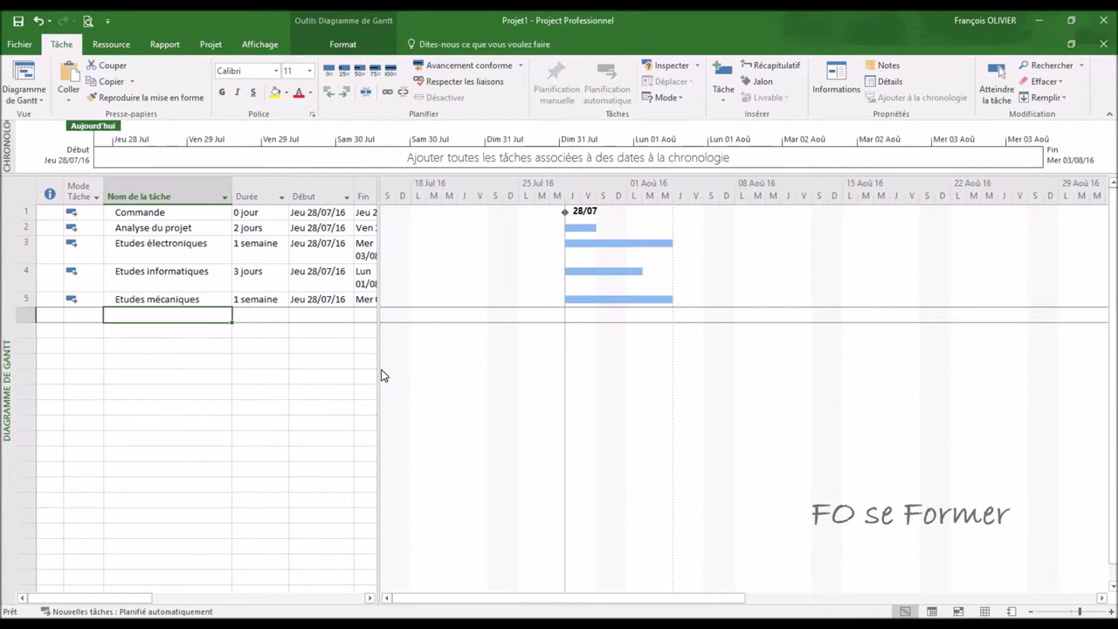
{"action": "type", "text": "Validation client"}
{"action": "key", "text": "Tab"}
{"action": "type", "text": "0"}
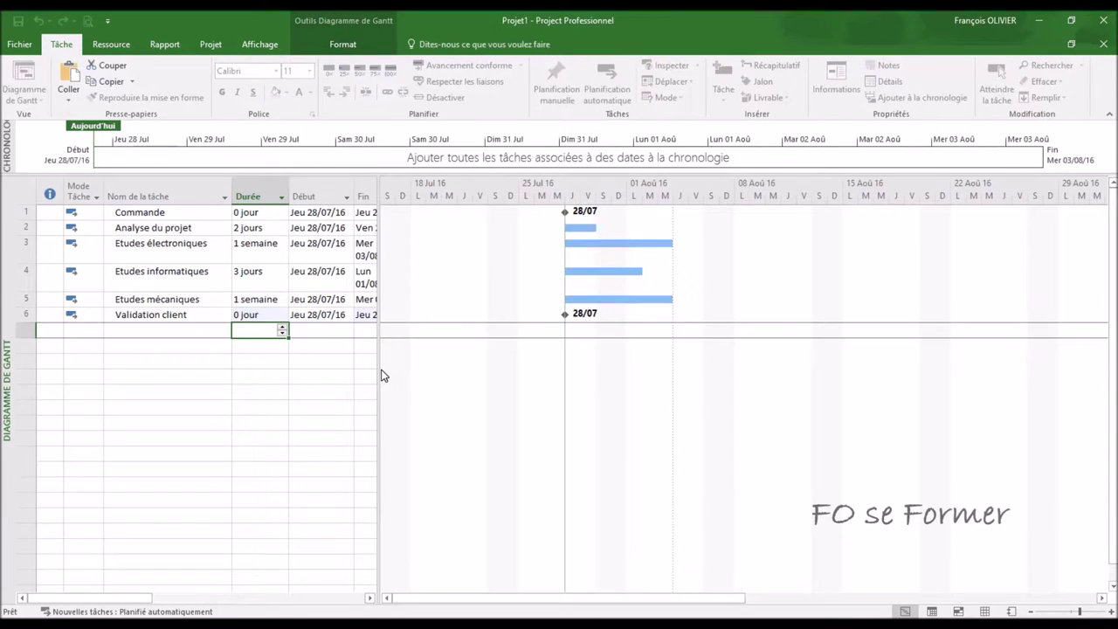
{"action": "key", "text": "Return"}
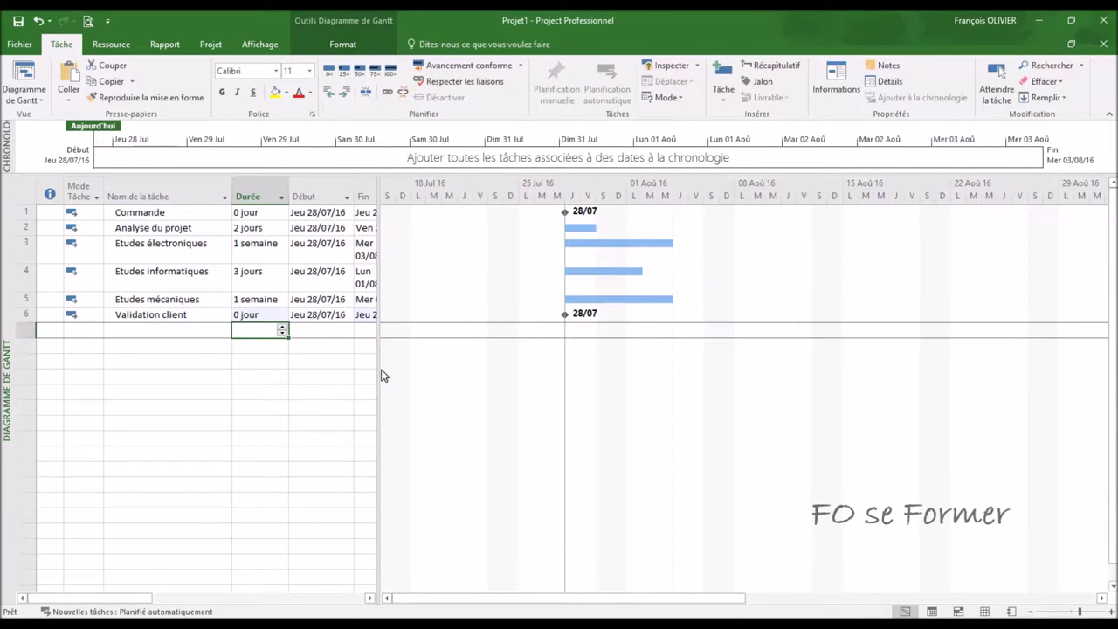
- Consult the Word task list and add the seventh task, Fabrication électronique, with a duration of 1 day in Project
{"action": "left_click", "coordinate": [190, 329]}
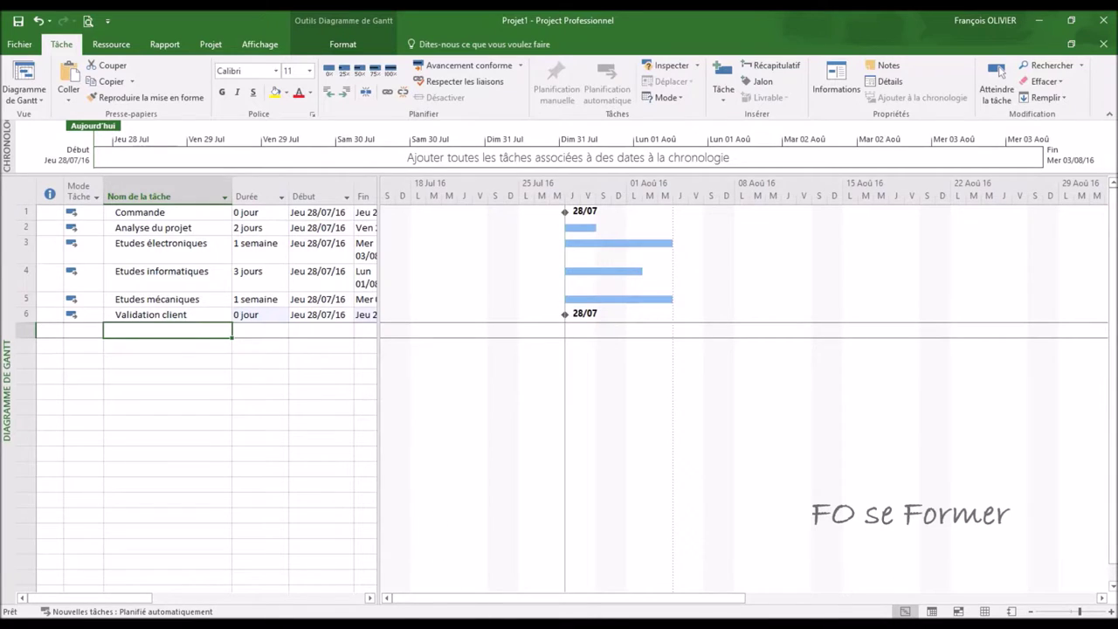
{"action": "left_click", "coordinate": [437, 559]}
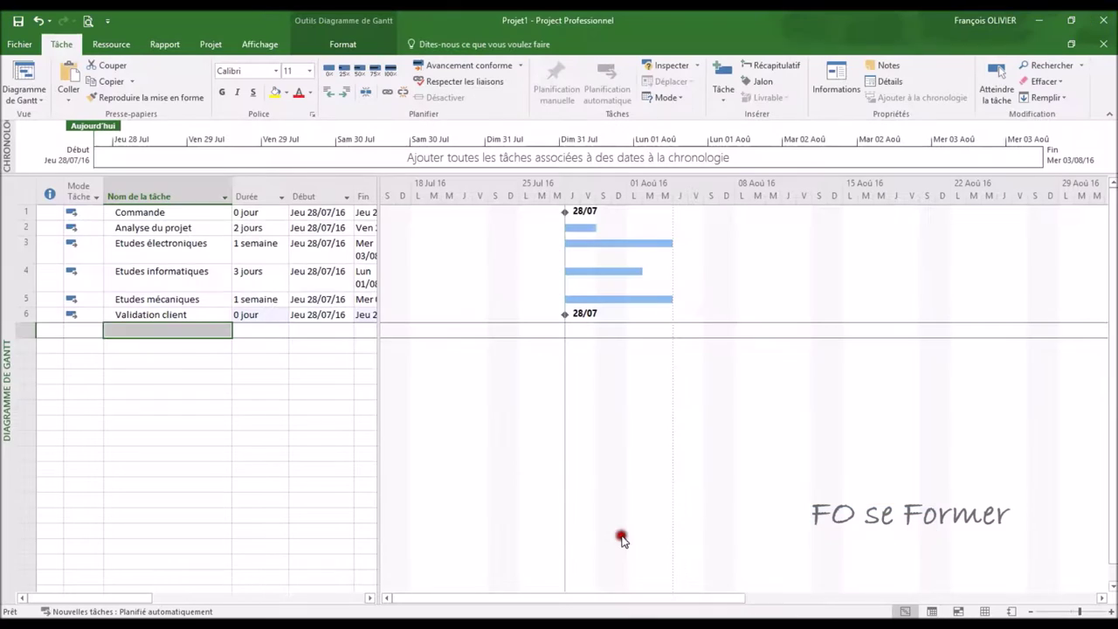
{"action": "left_click", "coordinate": [659, 563]}
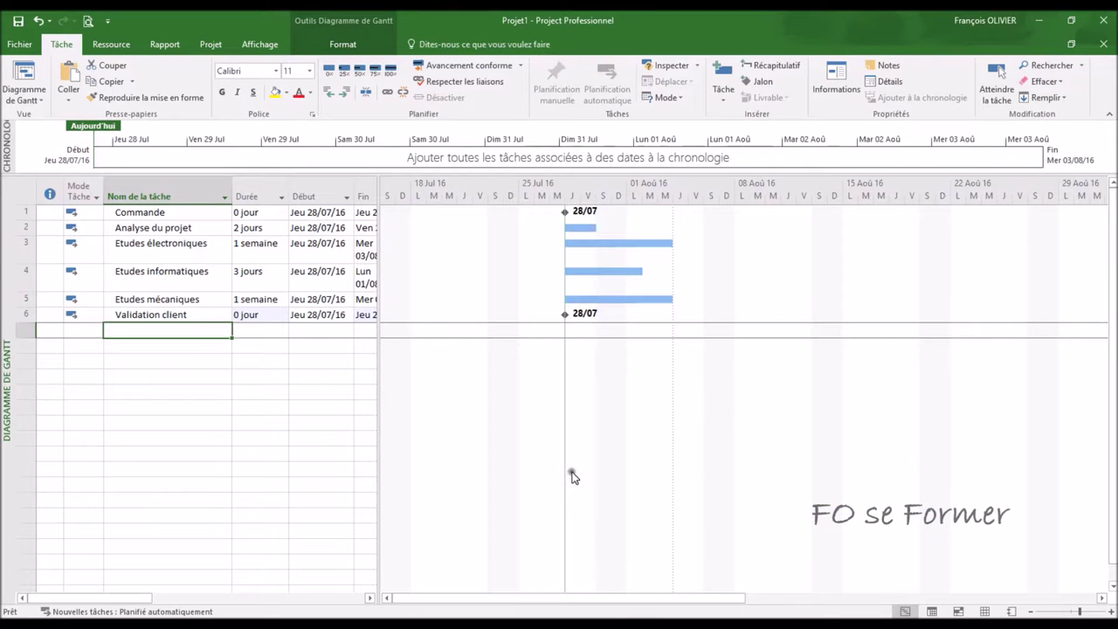
{"action": "type", "text": "Fabric"}
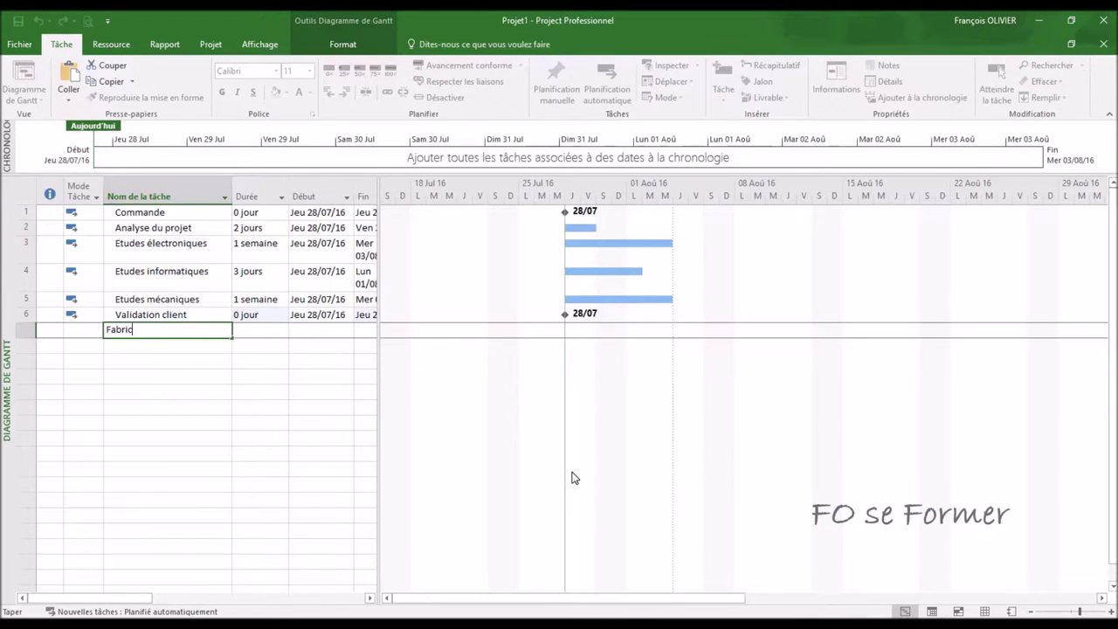
{"action": "type", "text": "ation électronique"}
{"action": "key", "text": "Tab"}
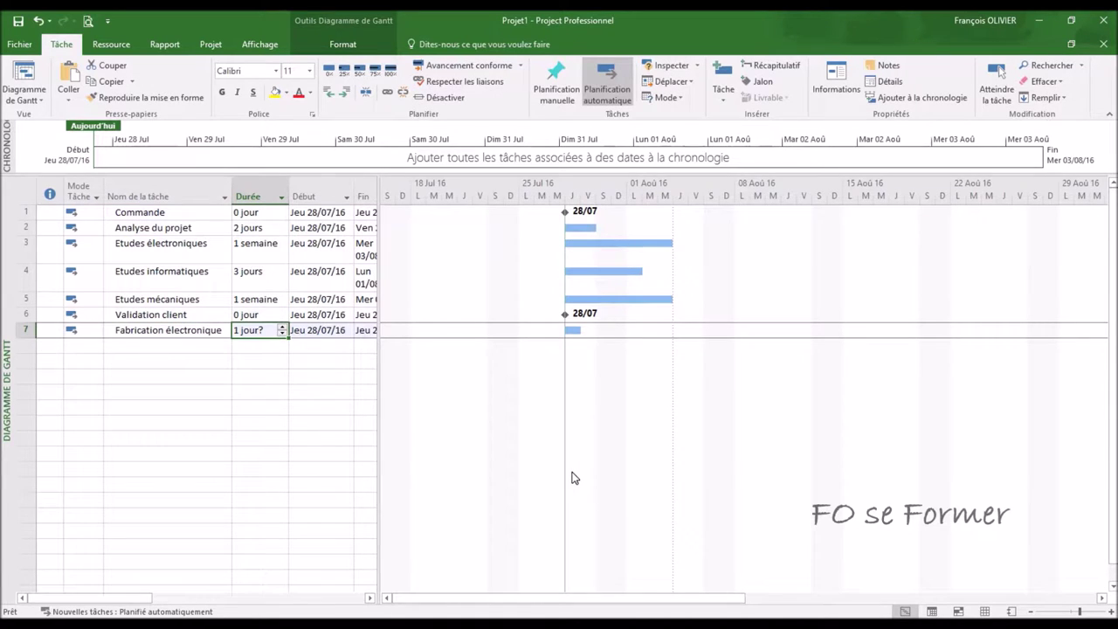
{"action": "type", "text": "1"}
{"action": "key", "text": "Return"}
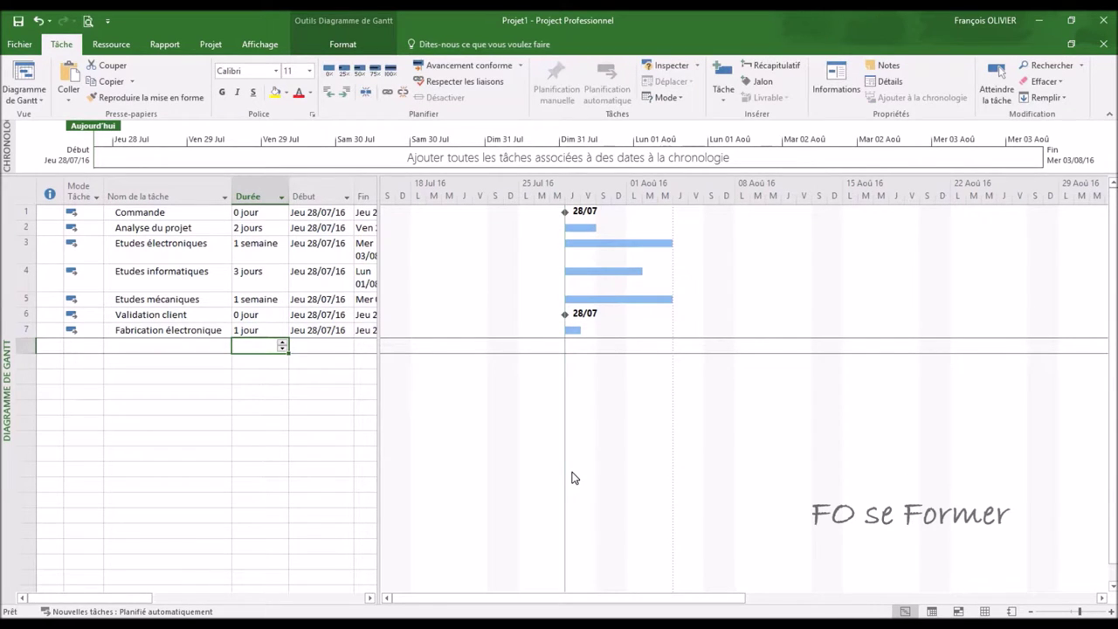
- Add the eighth task, Codage informatique, and set its duration to 2 days after checking the Word task list
{"action": "left_click", "coordinate": [212, 351]}
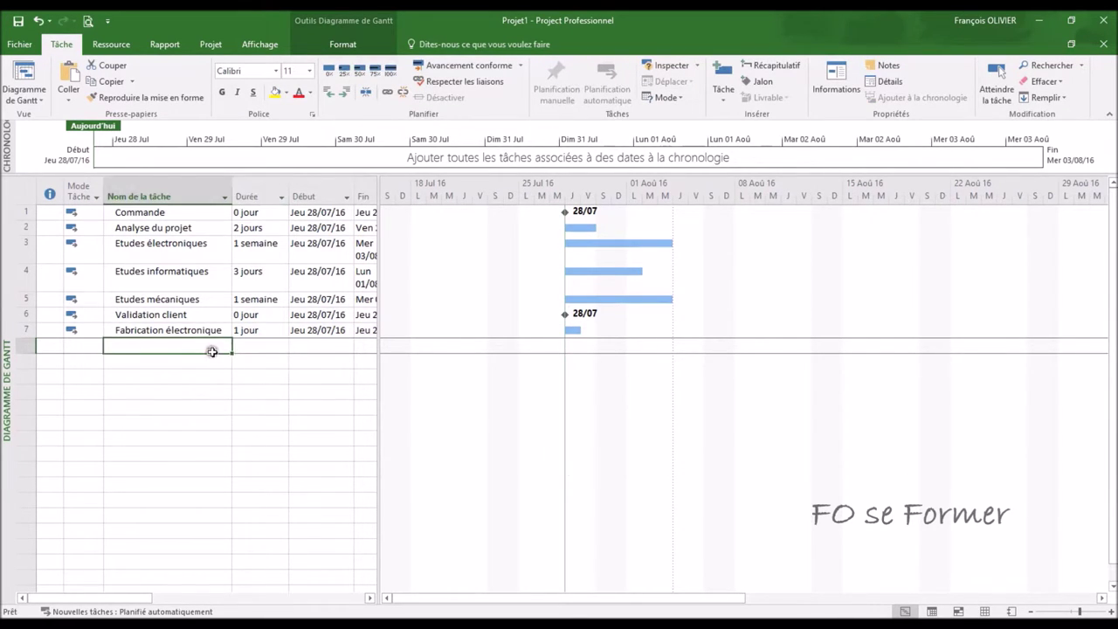
{"action": "type", "text": "Codage i"}
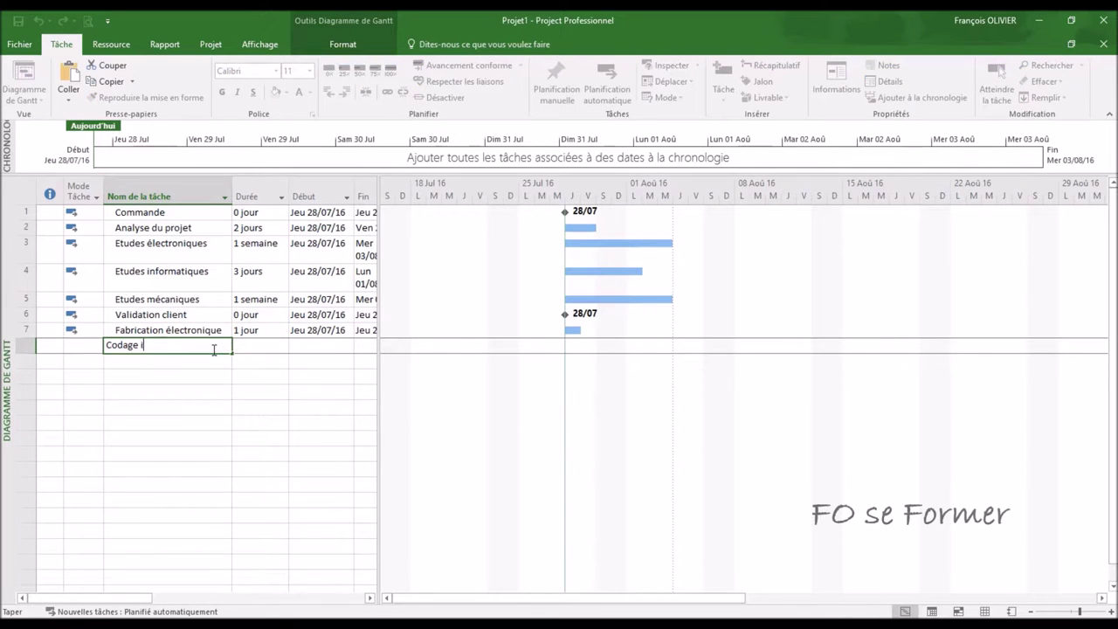
{"action": "type", "text": "nformatique"}
{"action": "key", "text": "Tab"}
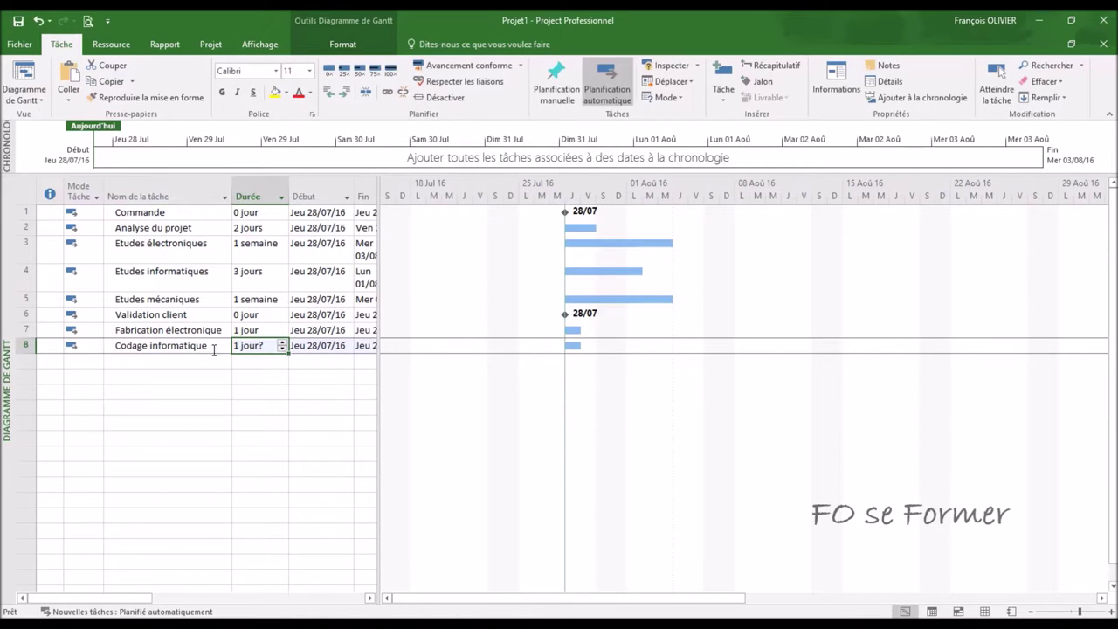
{"action": "left_click", "coordinate": [482, 610]}
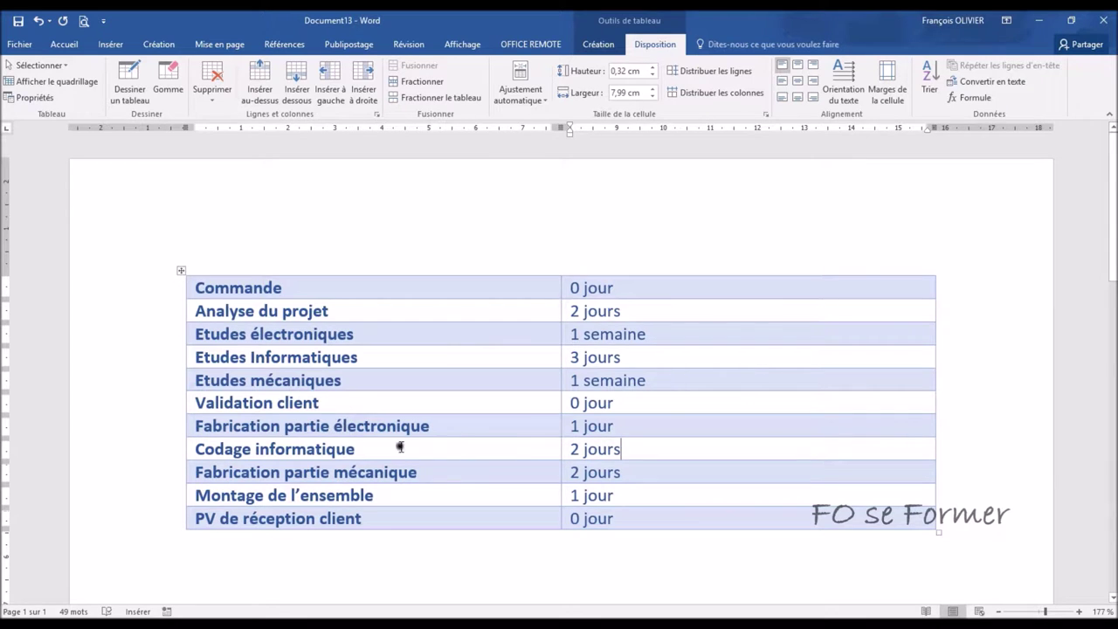
{"action": "left_click", "coordinate": [690, 622]}
{"action": "type", "text": "2"}
{"action": "key", "text": "Return"}
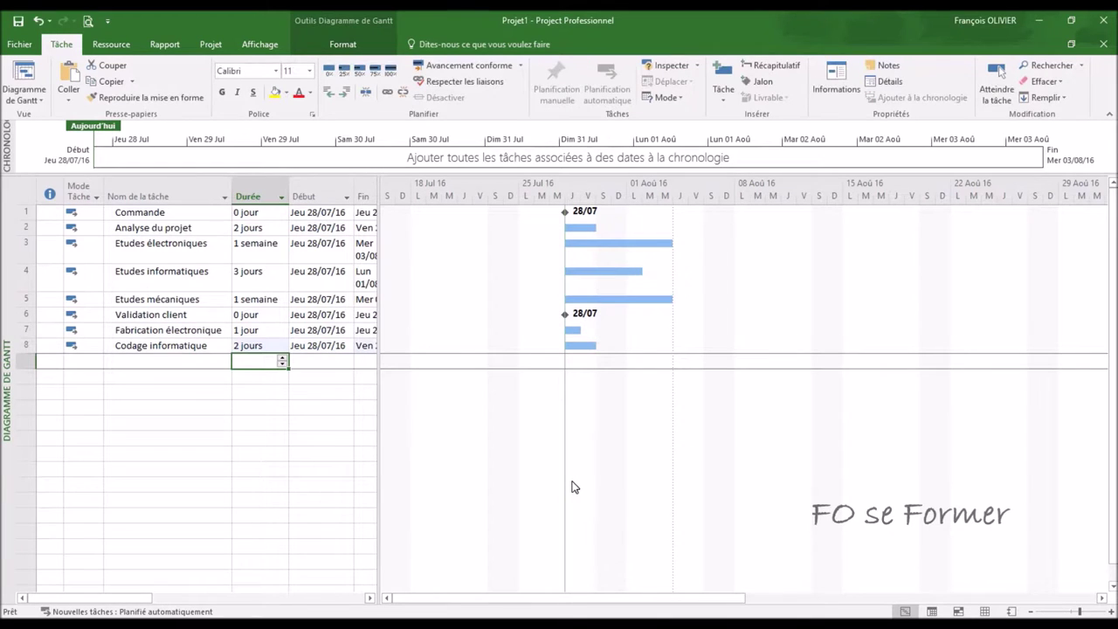
- Add the ninth task, Fabrication mécanique, with a duration of 2 days below Codage informatique
{"action": "key", "text": "Left"}
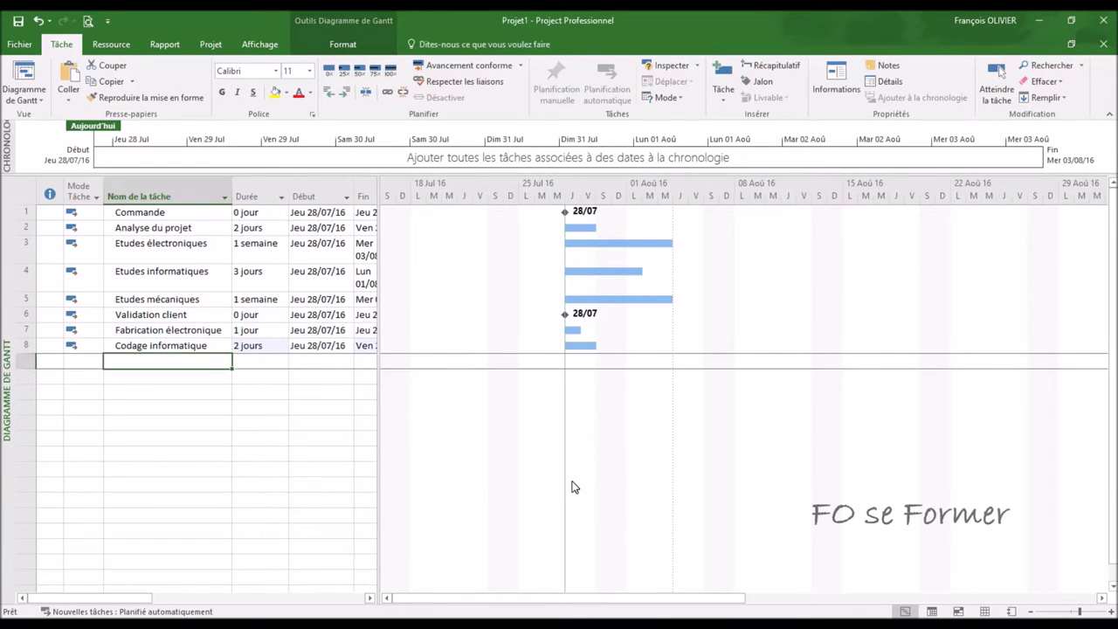
{"action": "type", "text": "Fabrication "}
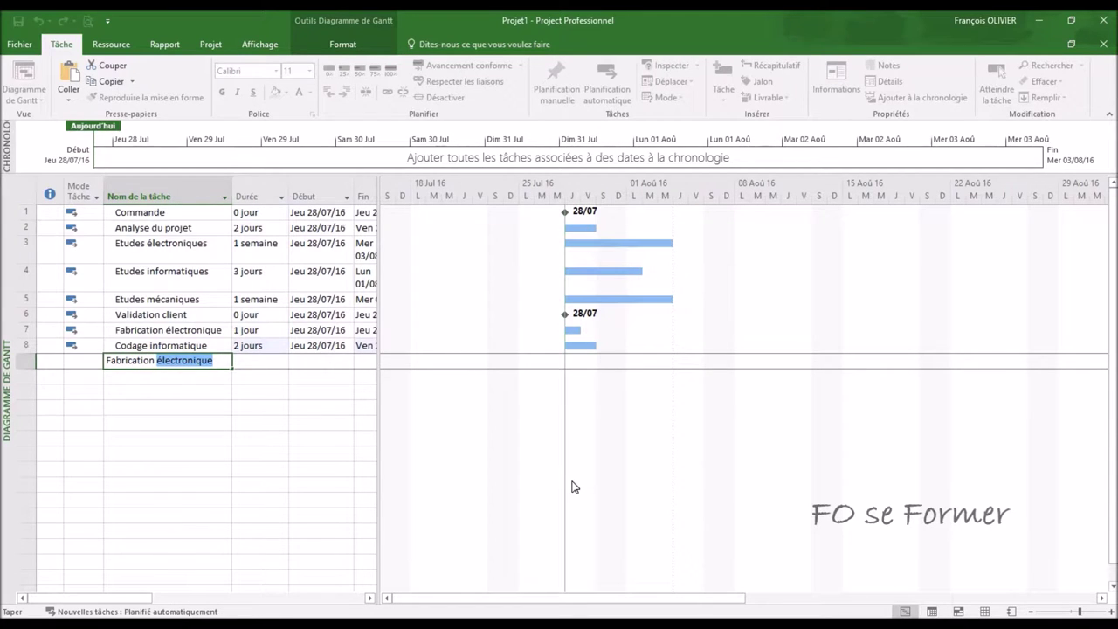
{"action": "type", "text": "mécanique"}
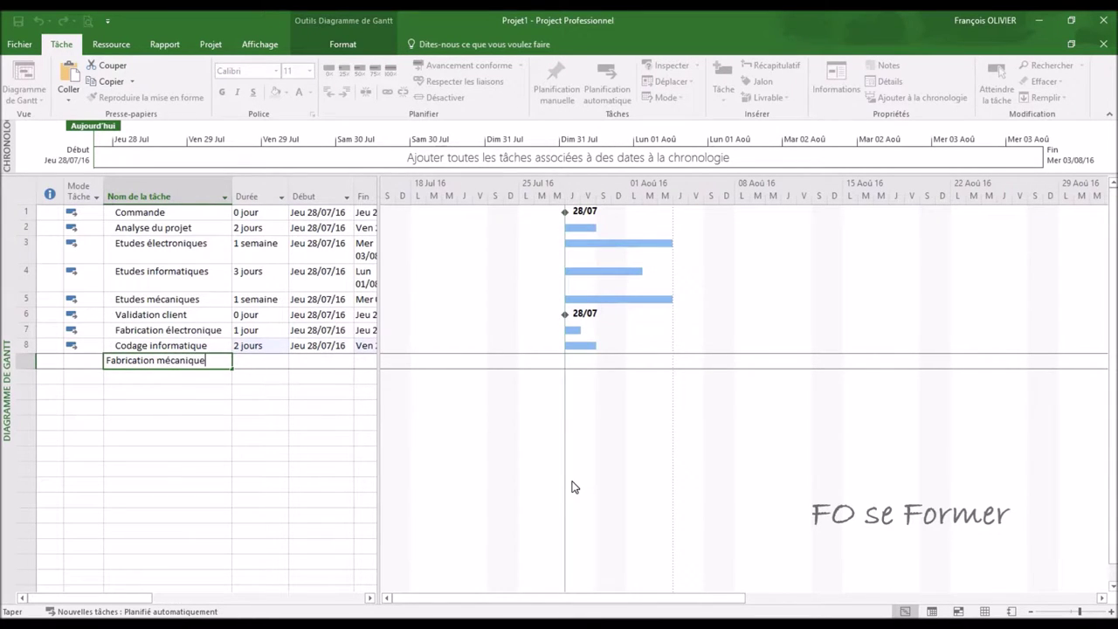
{"action": "key", "text": "Tab"}
{"action": "type", "text": "2"}
{"action": "key", "text": "Return"}
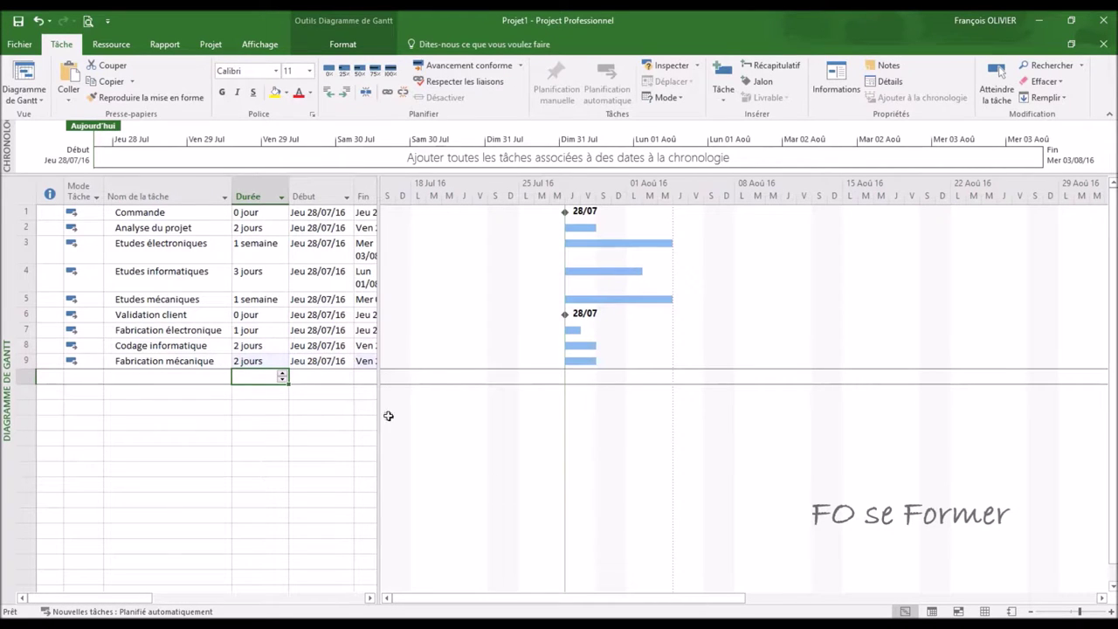
- Consult the Word task list and add the tenth task, Montage de l'ensemble, with a duration of 1 day in Project
{"action": "left_click", "coordinate": [139, 376]}
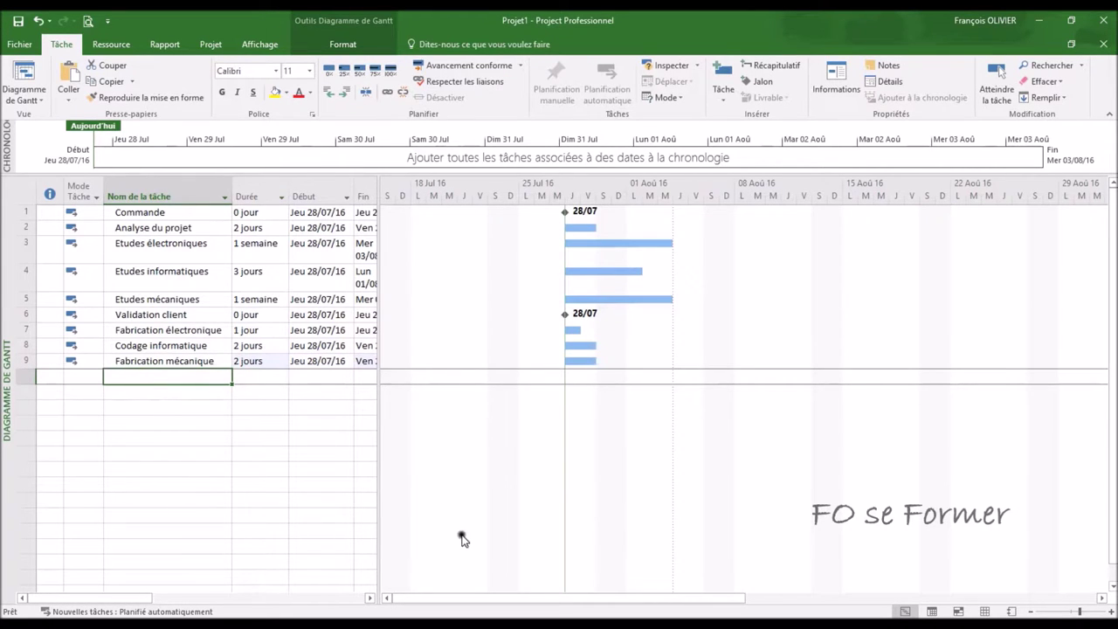
{"action": "left_click", "coordinate": [459, 602]}
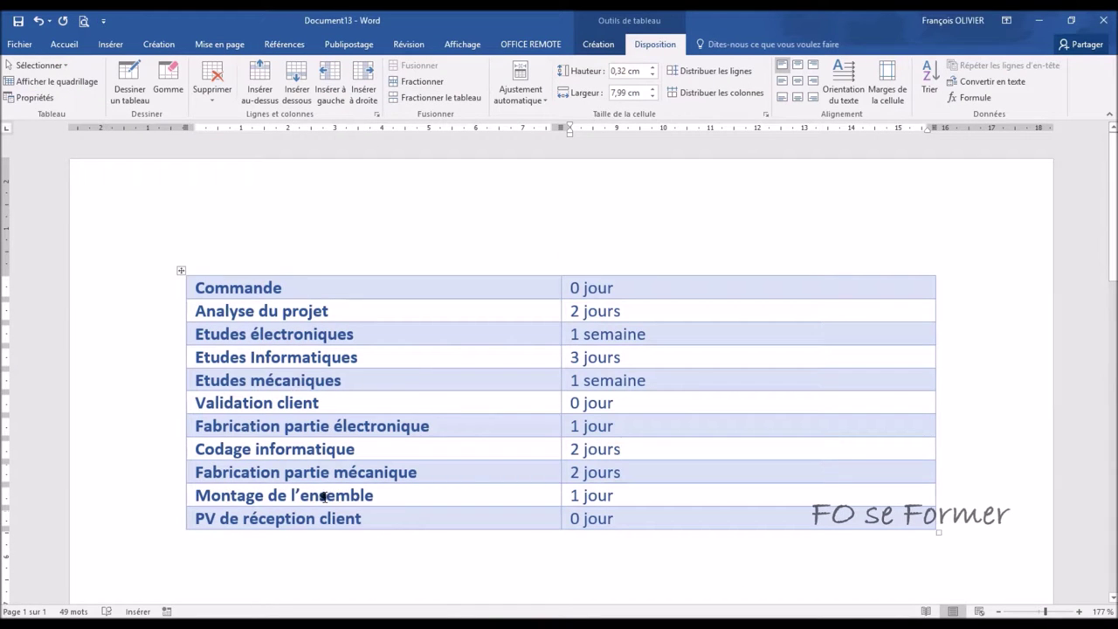
{"action": "key", "text": "alt+Tab"}
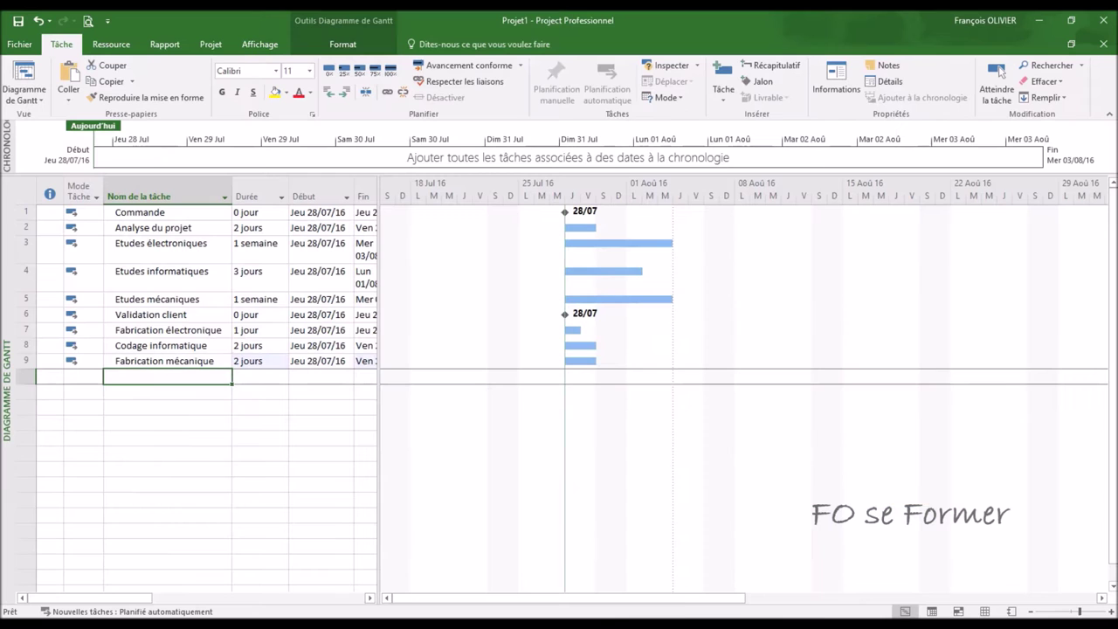
{"action": "type", "text": "Mon"}
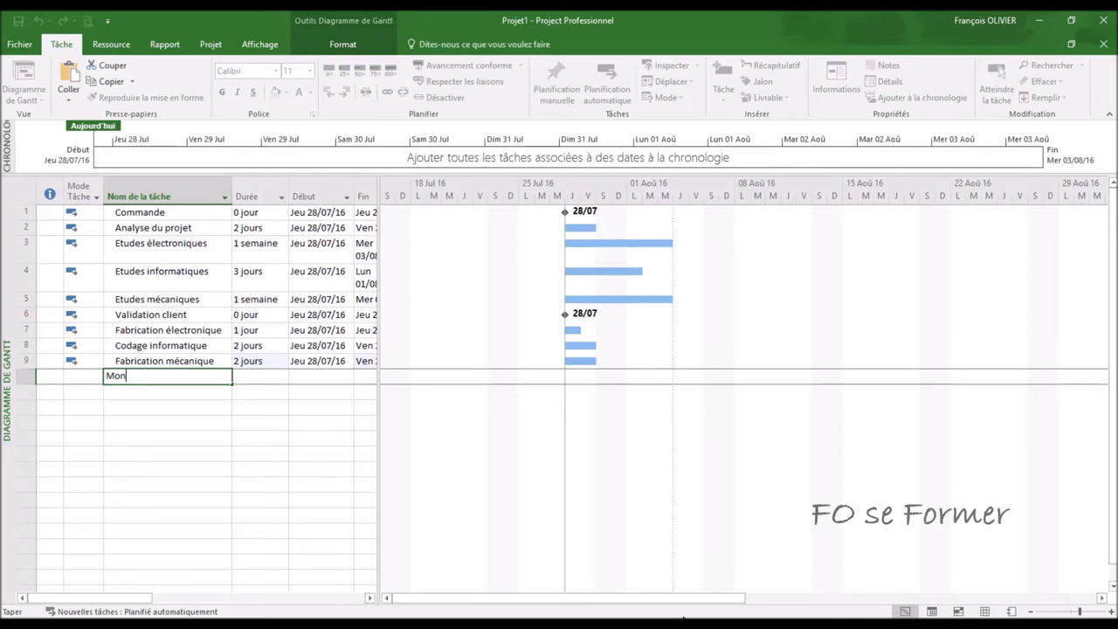
{"action": "type", "text": "tage de l'ensemble"}
{"action": "key", "text": "Tab"}
{"action": "key", "text": "Return"}
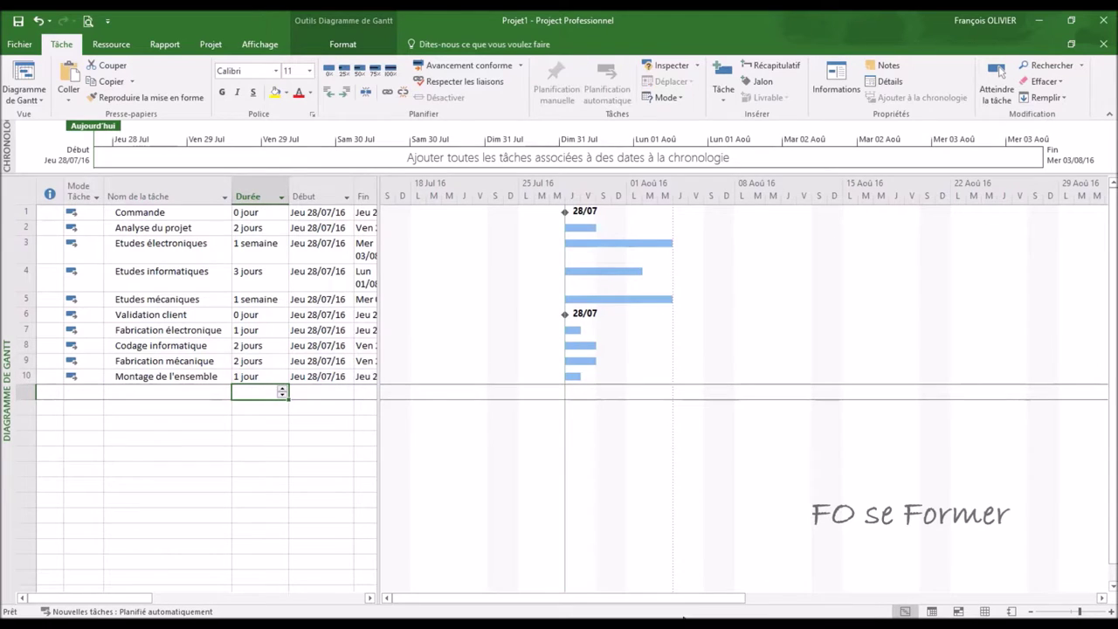
- Add the eleventh task, PV de réception, with a duration of 0 days below Montage de l'ensemble
{"action": "left_click", "coordinate": [173, 392]}
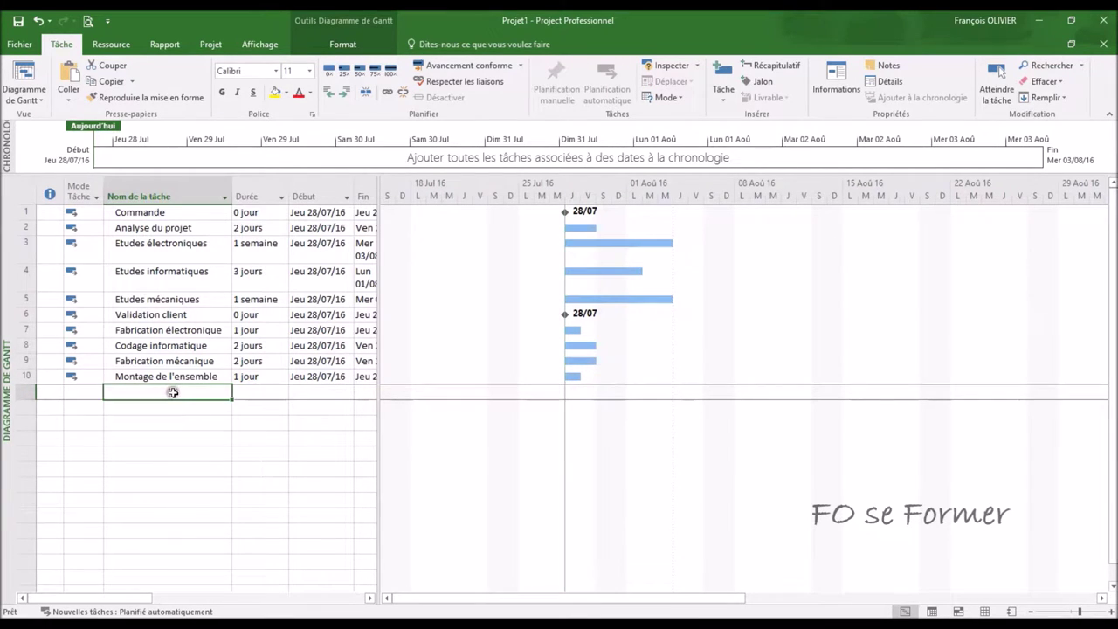
{"action": "type", "text": "PV"}
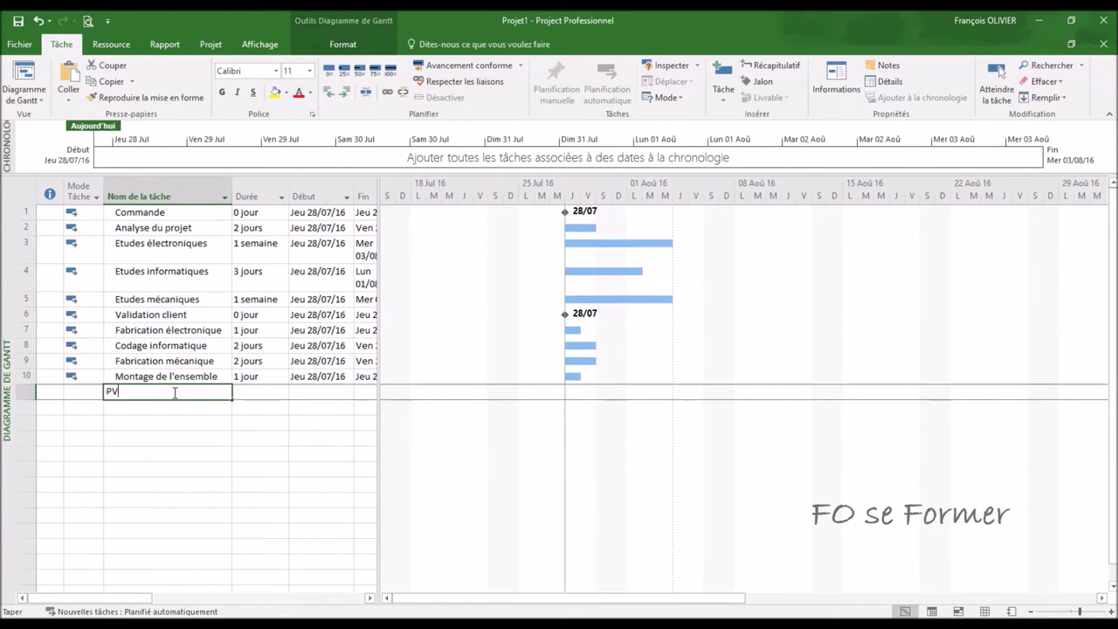
{"action": "type", "text": " de récep"}
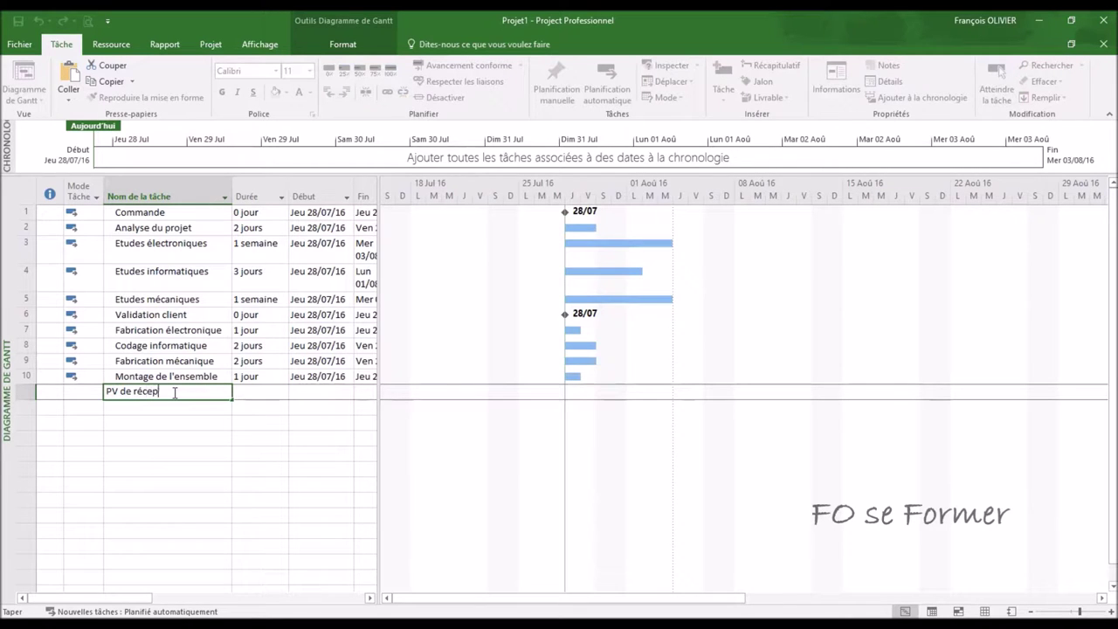
{"action": "type", "text": "tion"}
{"action": "key", "text": "Tab"}
{"action": "type", "text": "0"}
{"action": "key", "text": "Return"}
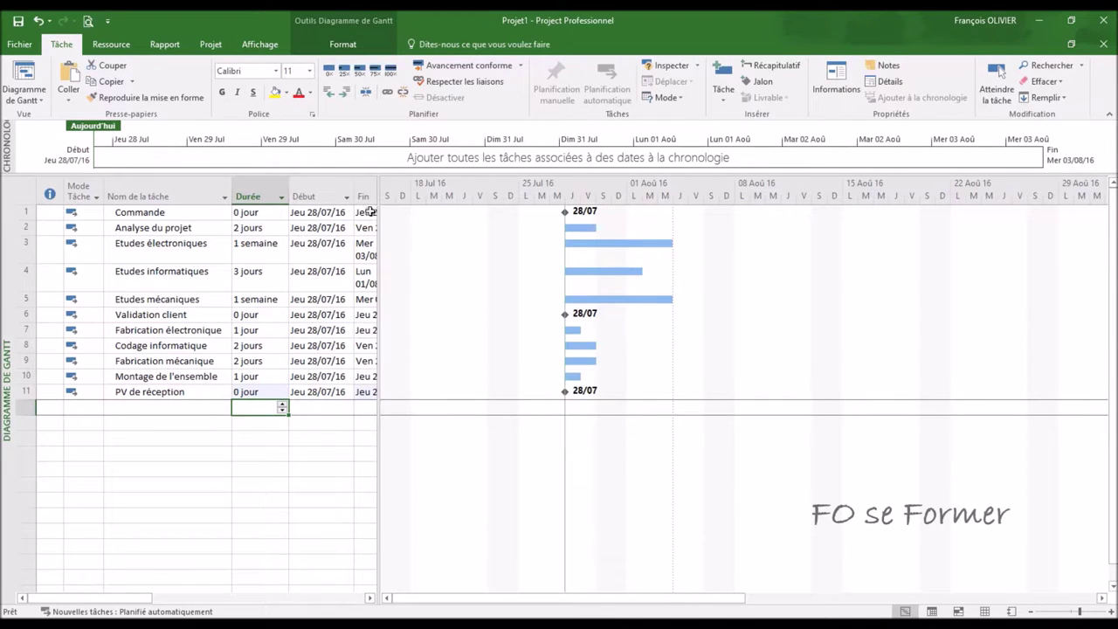
- Widen the task table and its Fin column so that the full finish dates fit, and look over the Prédécesseurs column
{"action": "left_click_drag", "start_coordinate": [377, 197], "coordinate": [403, 197]}
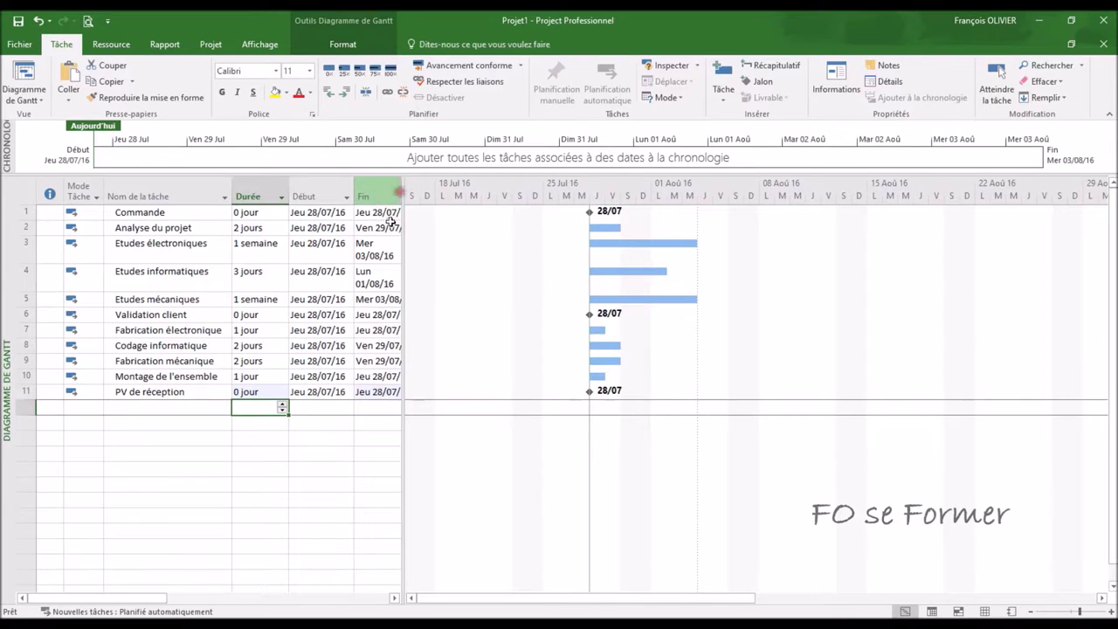
{"action": "left_click_drag", "start_coordinate": [180, 599], "coordinate": [259, 592]}
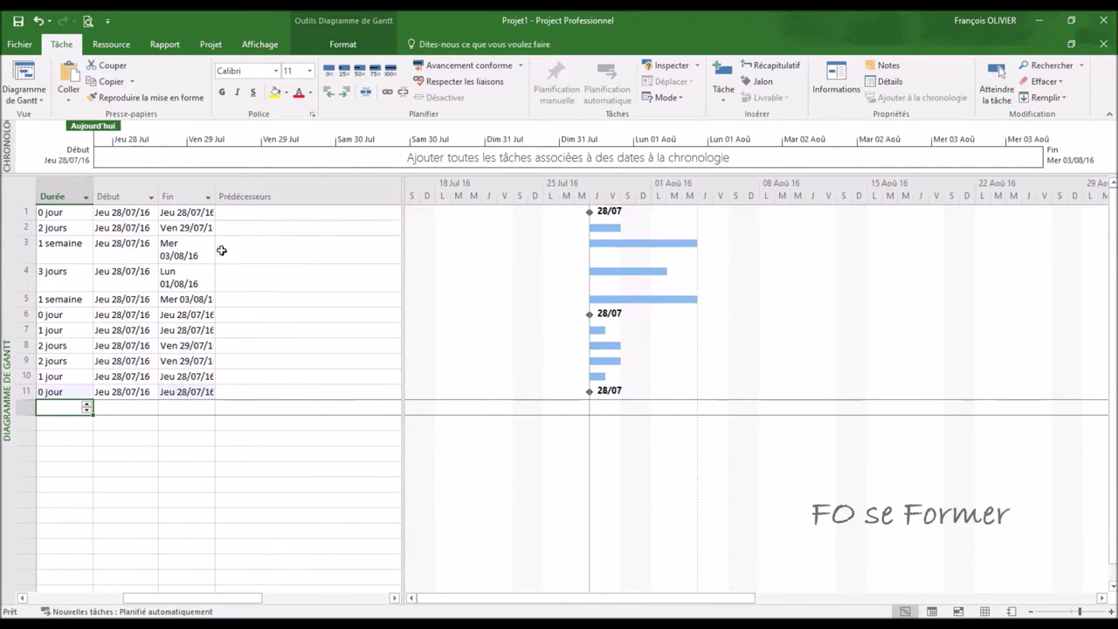
{"action": "left_click_drag", "start_coordinate": [216, 185], "coordinate": [261, 185]}
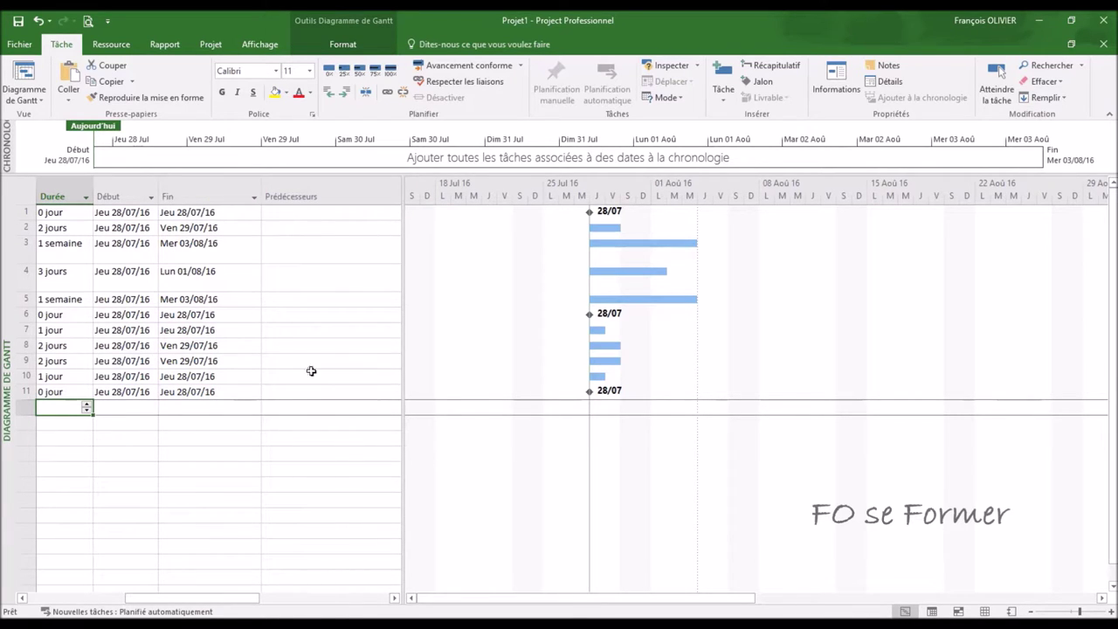
{"action": "left_click_drag", "start_coordinate": [249, 598], "coordinate": [105, 601]}
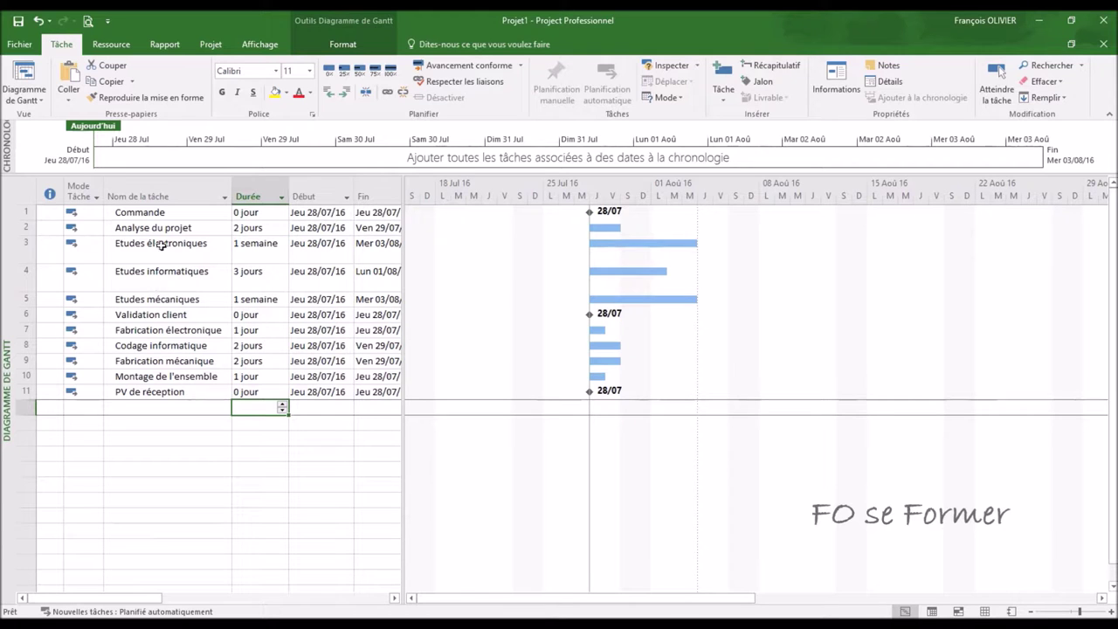
- Group the tasks from Analyse du projet to Etudes mécaniques under a new summary task named Etudes
{"action": "left_click_drag", "start_coordinate": [164, 229], "coordinate": [150, 293]}
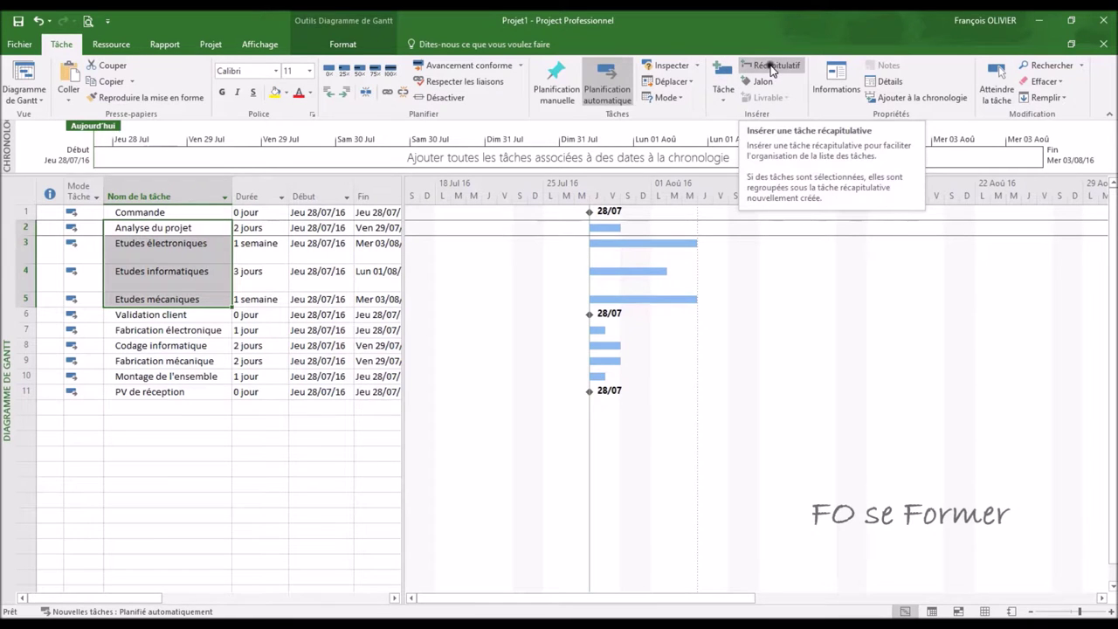
{"action": "left_click", "coordinate": [772, 67]}
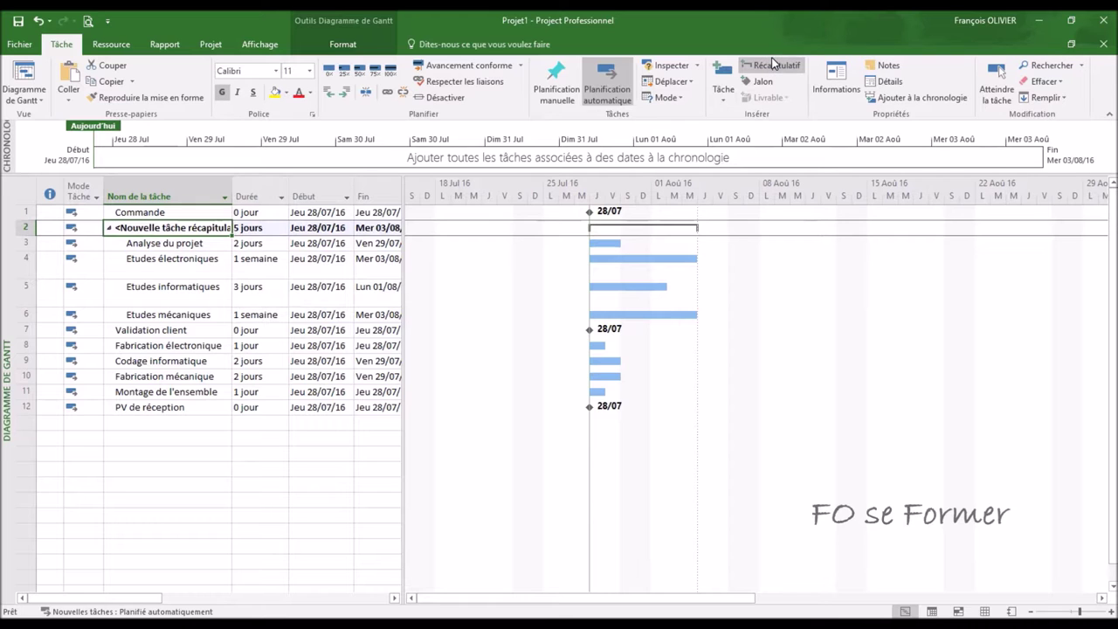
{"action": "type", "text": "Etudes"}
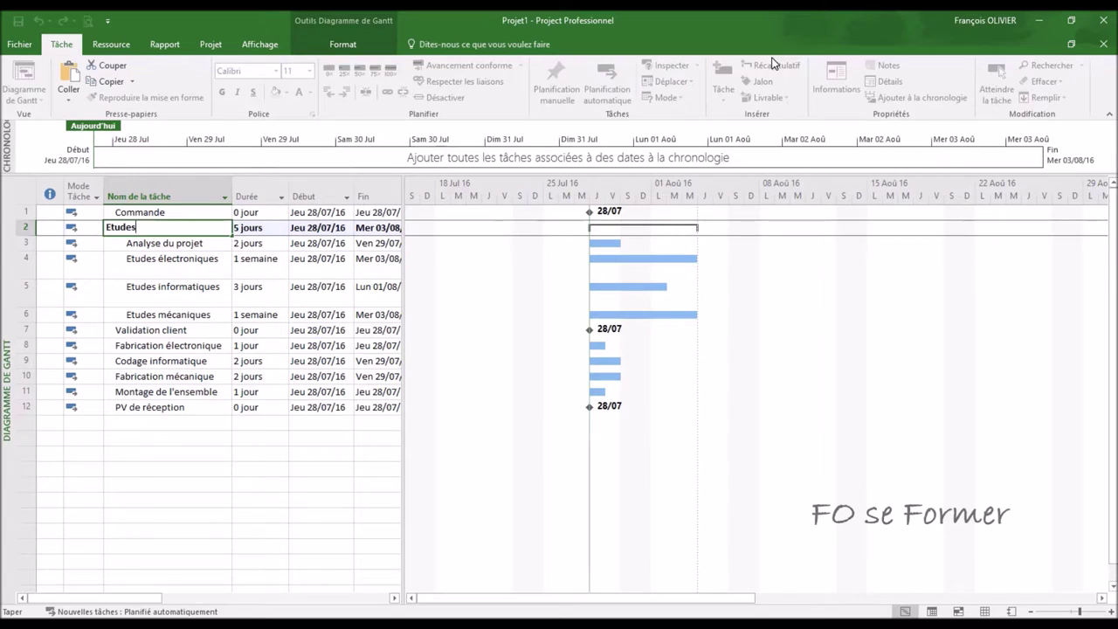
{"action": "key", "text": "Return"}
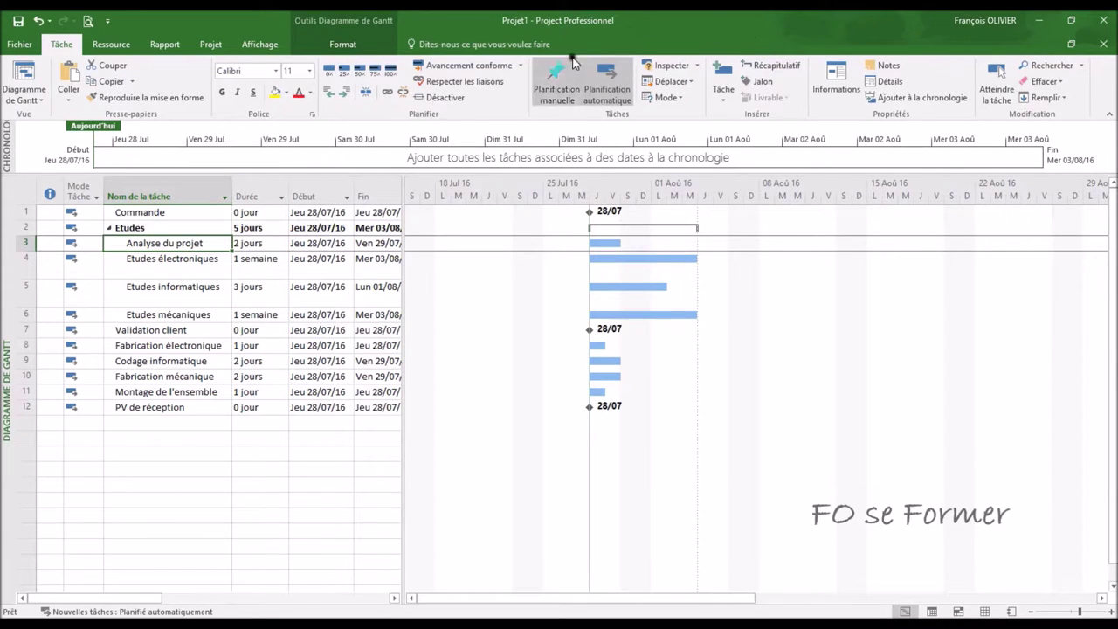
- Collapse and expand the subtasks of the Etudes summary task, leaving them collapsed
{"action": "left_click", "coordinate": [108, 228]}
{"action": "left_click", "coordinate": [109, 228]}
{"action": "left_click", "coordinate": [109, 228]}
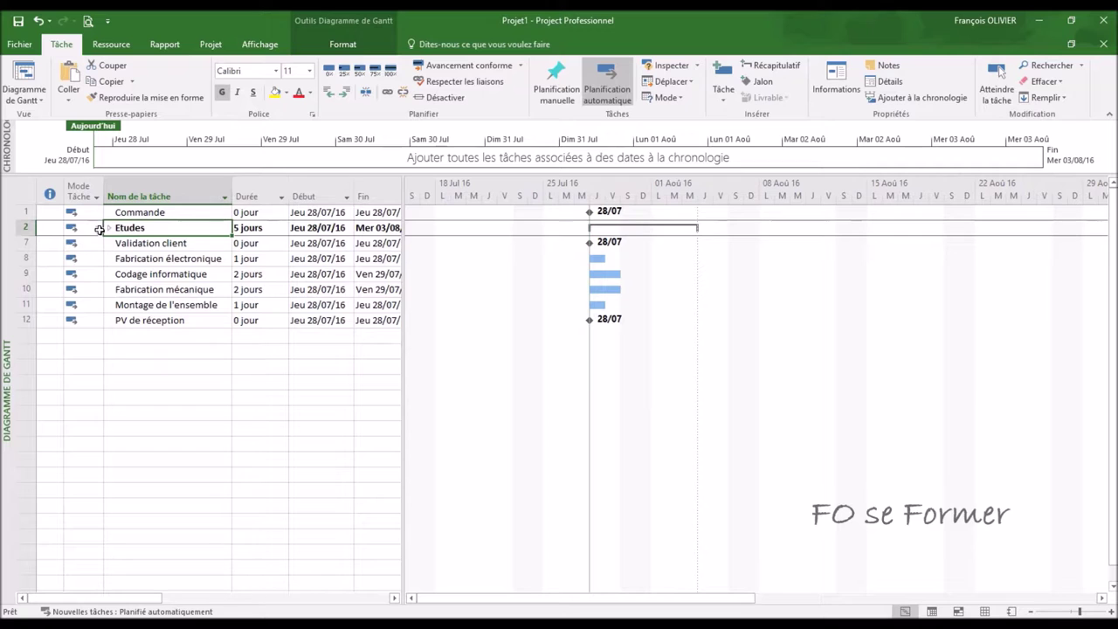
{"action": "left_click", "coordinate": [109, 228]}
{"action": "left_click", "coordinate": [108, 228]}
- Group Fabrication électronique, Codage informatique and Fabrication mécanique under a new summary task named Fabrication
{"action": "left_click", "coordinate": [171, 256]}
{"action": "left_click_drag", "start_coordinate": [171, 259], "coordinate": [165, 290]}
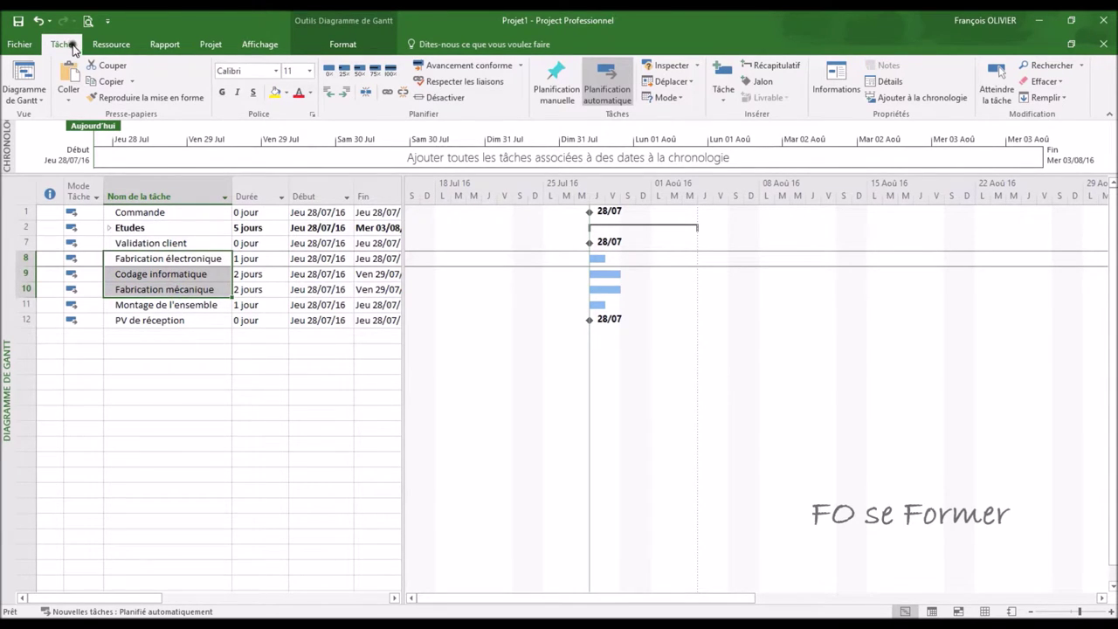
{"action": "left_click", "coordinate": [758, 68]}
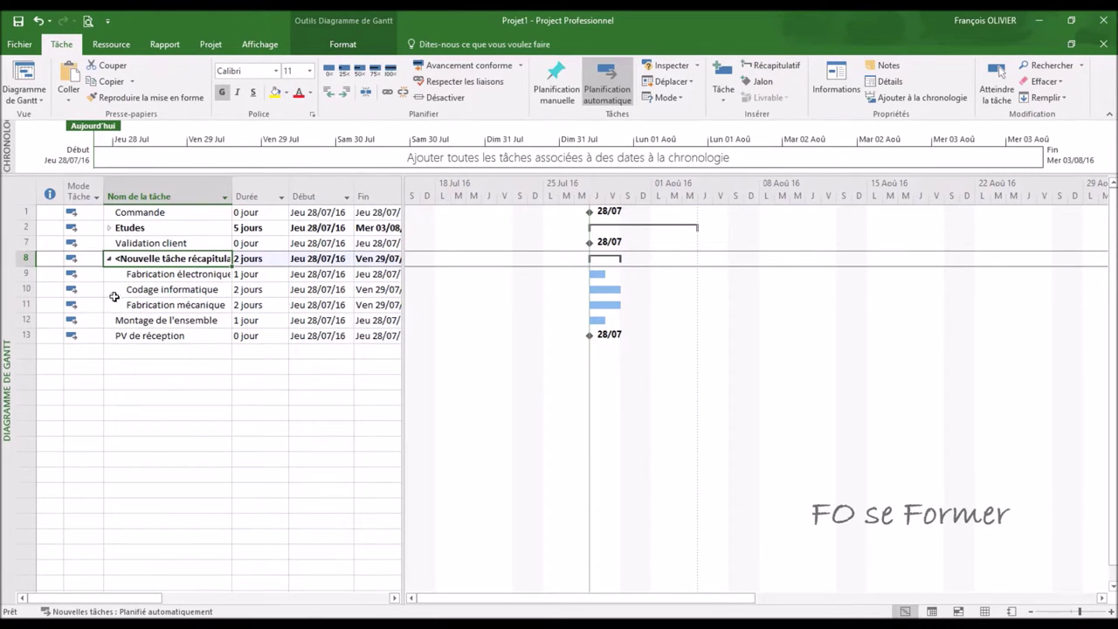
{"action": "left_click", "coordinate": [108, 261]}
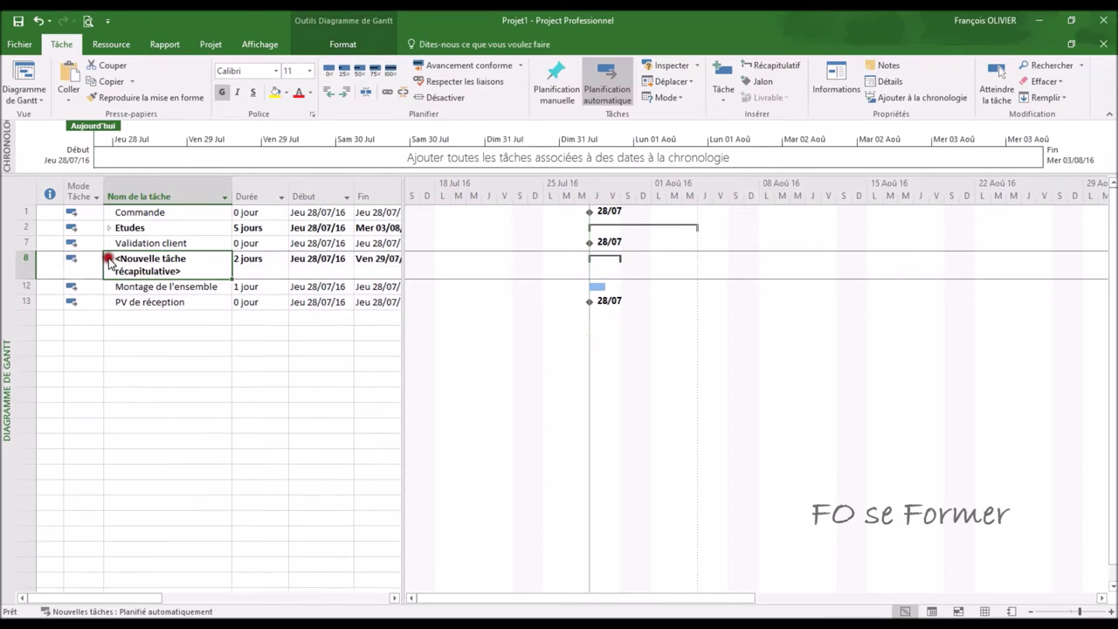
{"action": "left_click", "coordinate": [109, 261]}
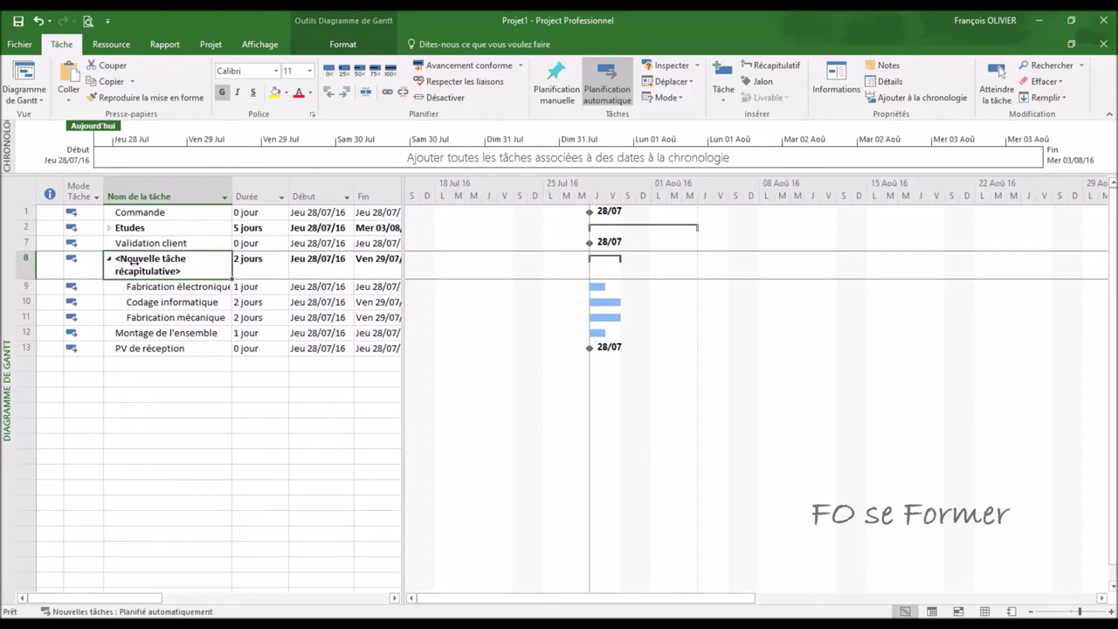
{"action": "type", "text": "Fa"}
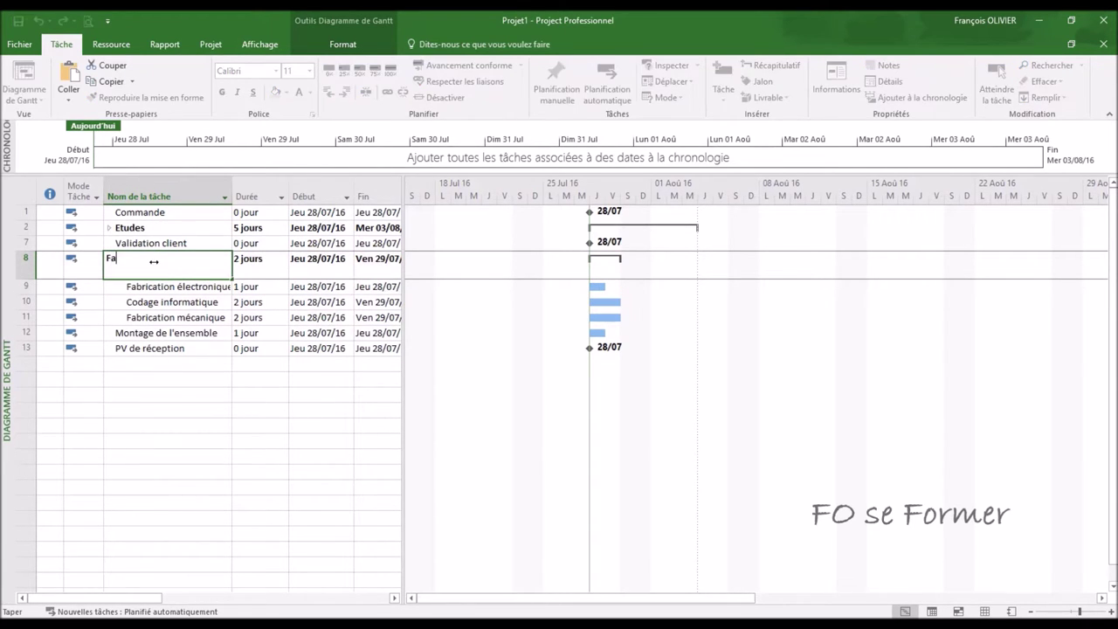
{"action": "type", "text": "brication"}
{"action": "key", "text": "Return"}
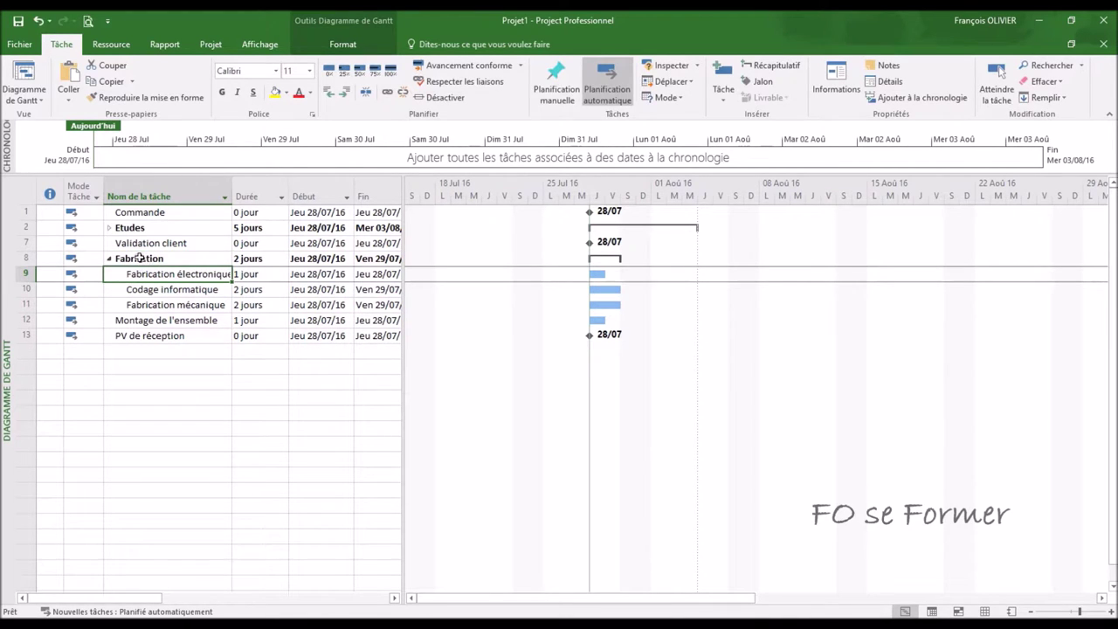
- Collapse and re-expand the Fabrication subtasks, and expand the Etudes summary task as well
{"action": "left_click", "coordinate": [111, 260]}
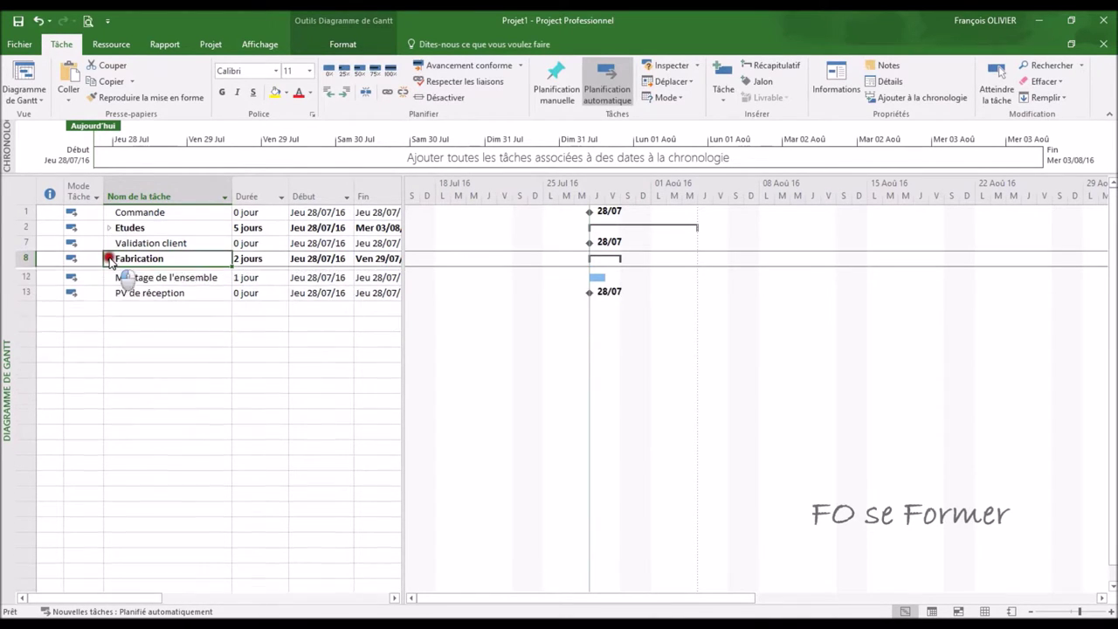
{"action": "left_click", "coordinate": [110, 259]}
{"action": "left_click", "coordinate": [110, 259]}
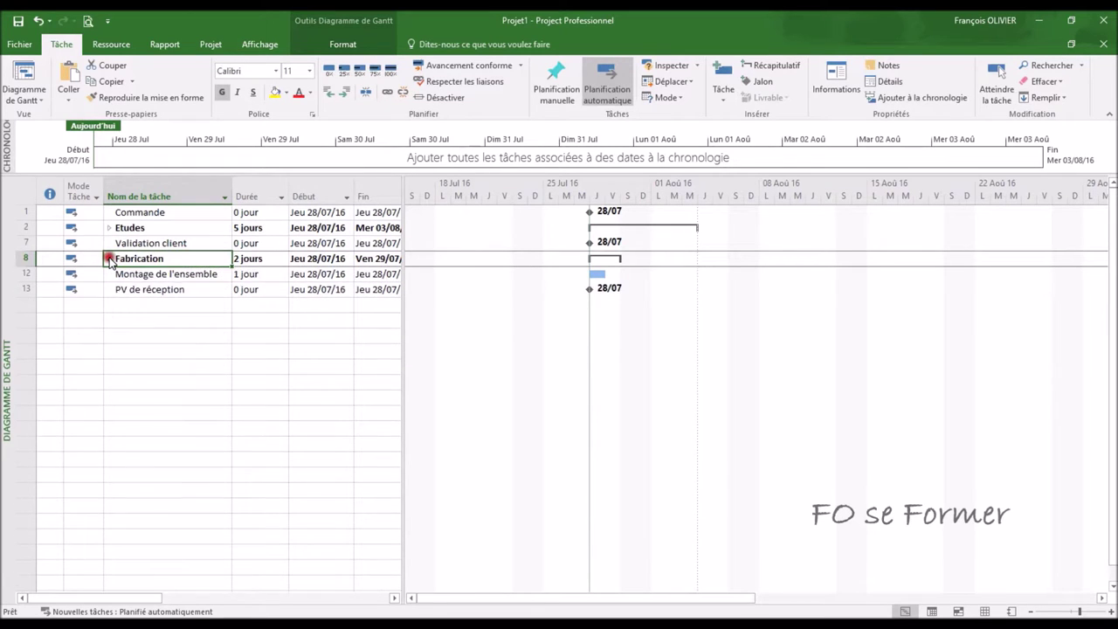
{"action": "left_click", "coordinate": [110, 259]}
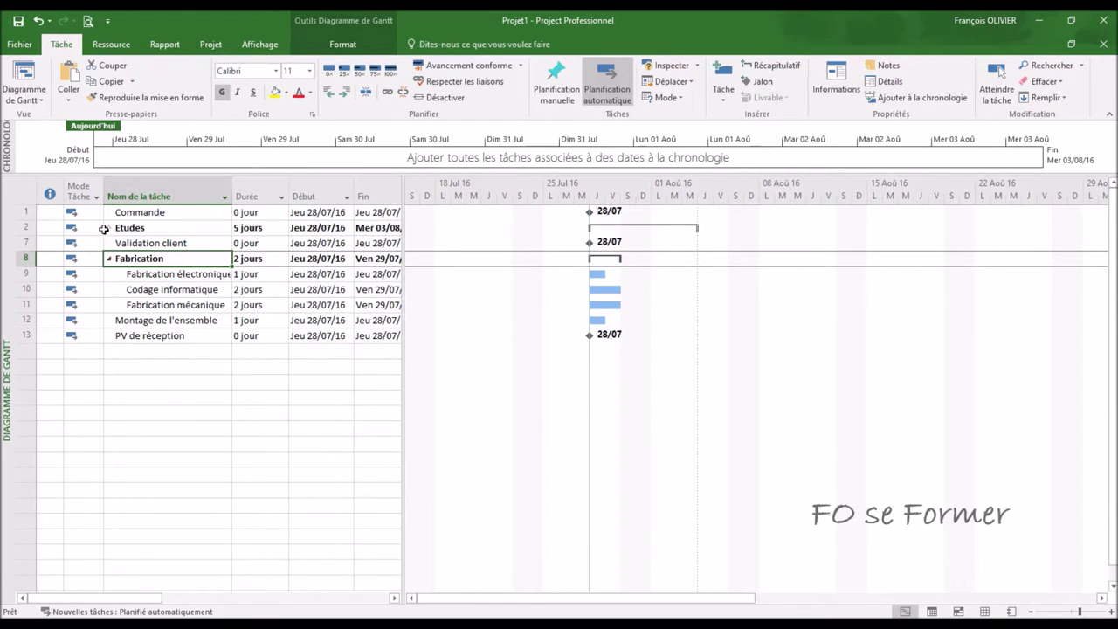
{"action": "left_click", "coordinate": [107, 228]}
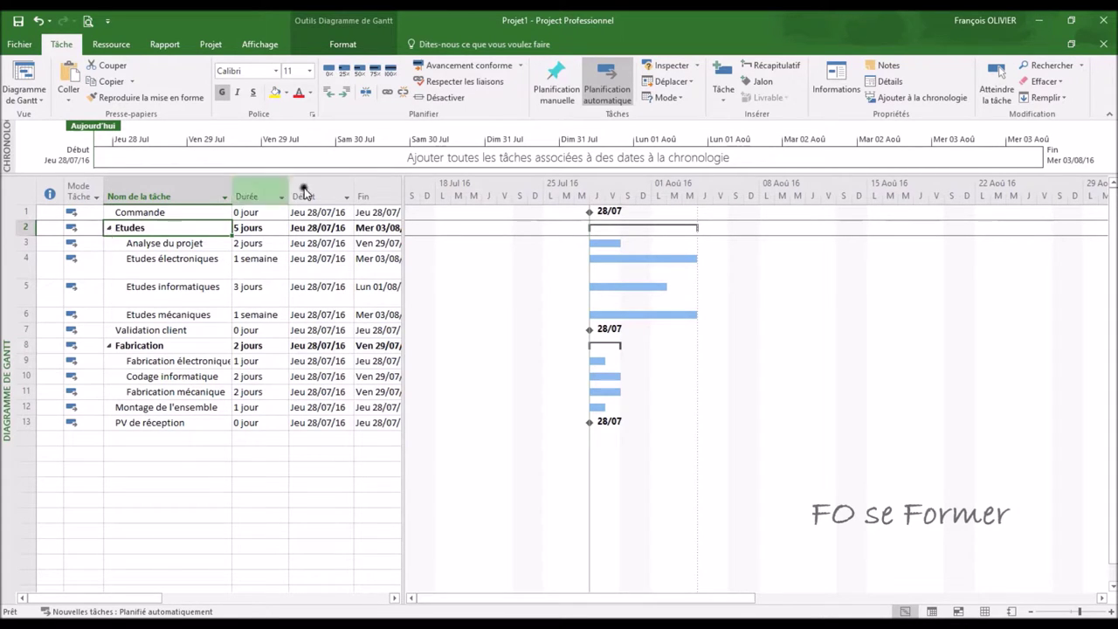
- Show the hierarchical number (N° hiérarchique) beside each task name in the Gantt table
{"action": "left_click", "coordinate": [339, 45]}
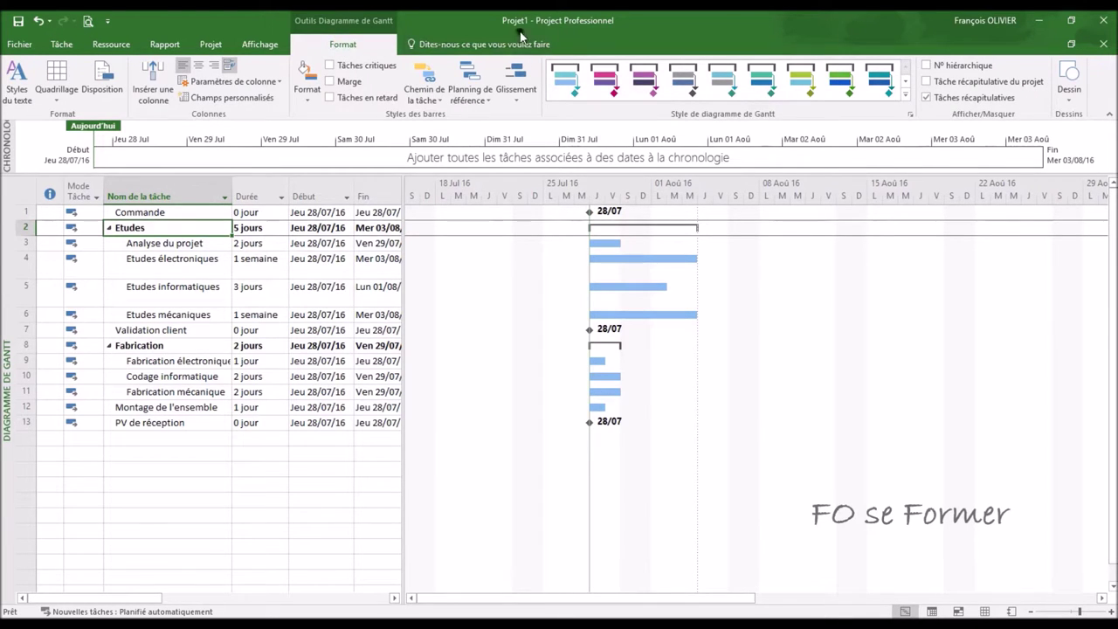
{"action": "left_click", "coordinate": [367, 48]}
{"action": "left_click", "coordinate": [933, 64]}
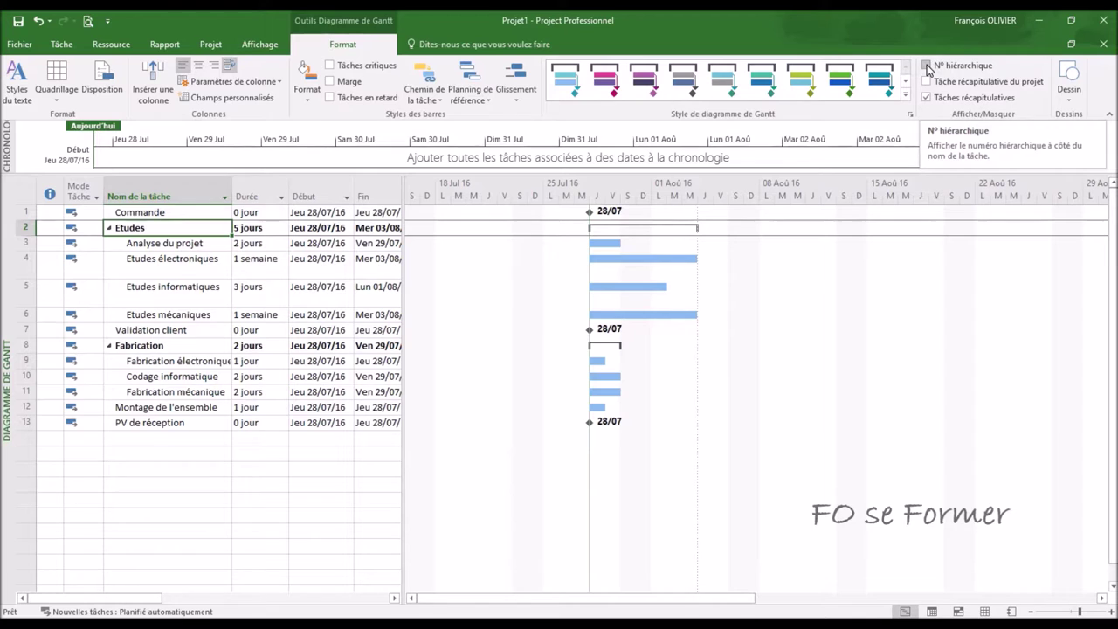
{"action": "left_click", "coordinate": [927, 66]}
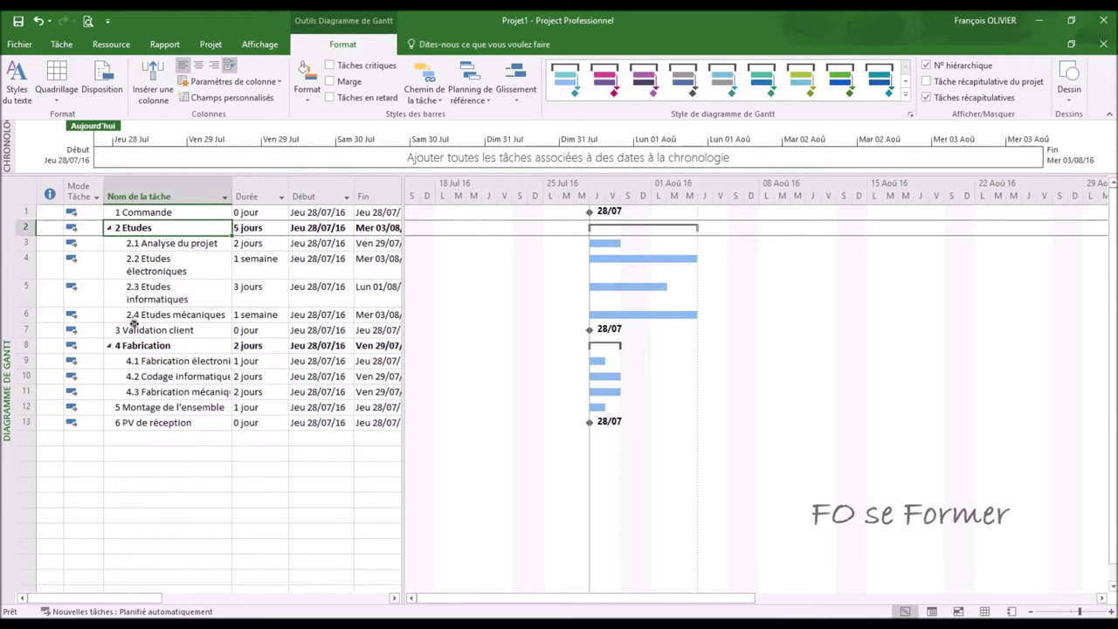
- Try demoting Montage de l'ensemble to a subtask of Fabrication, and promote it back to the top level
{"action": "left_click", "coordinate": [166, 407]}
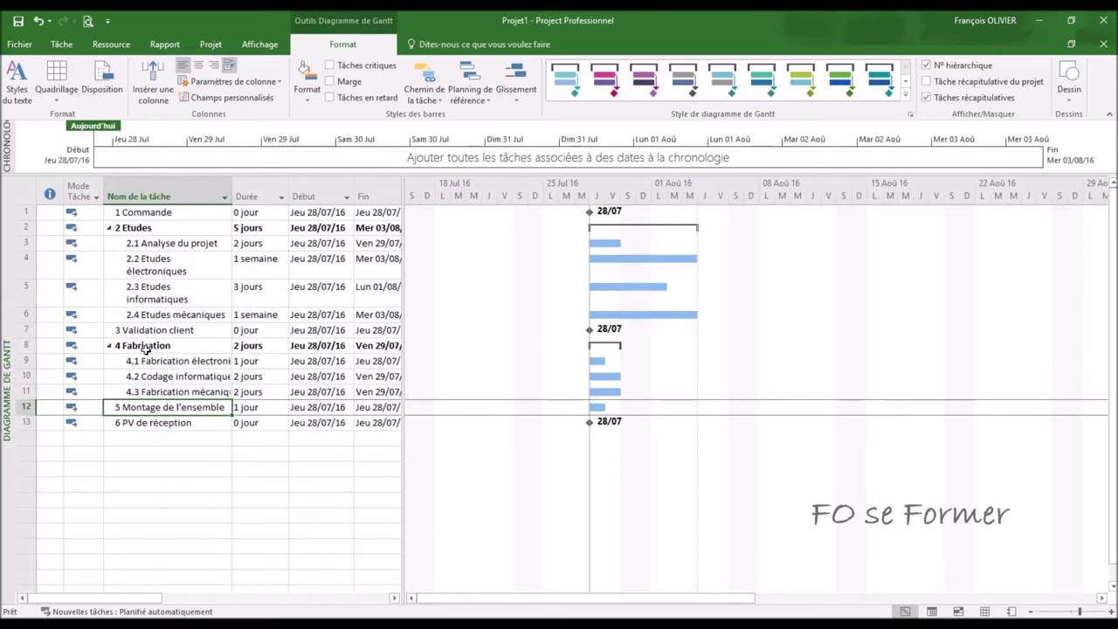
{"action": "left_click", "coordinate": [62, 45]}
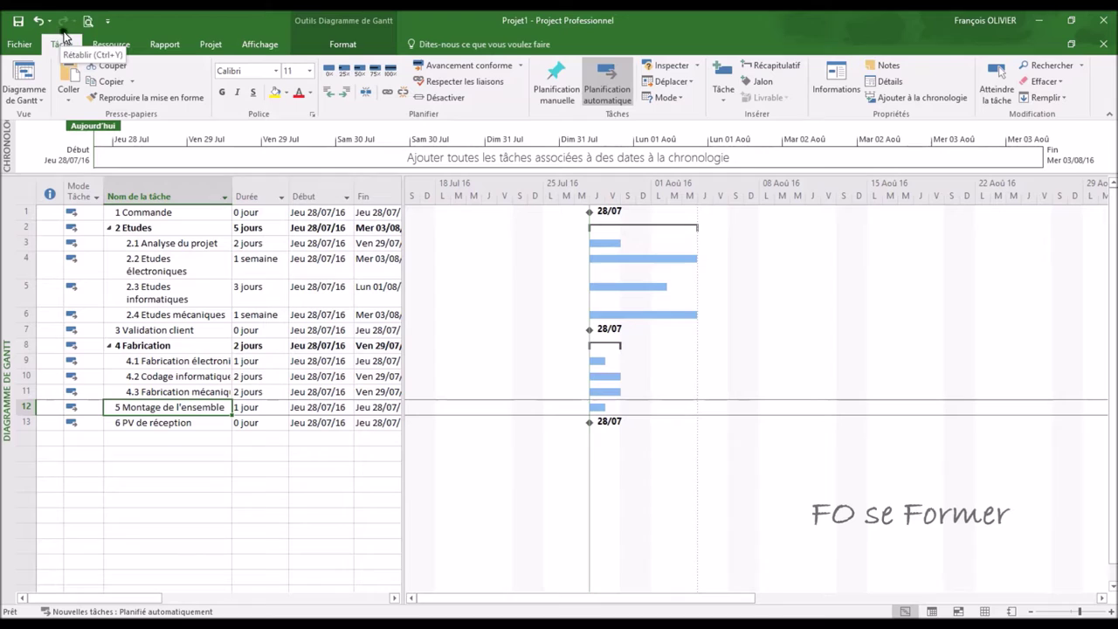
{"action": "left_click", "coordinate": [345, 95]}
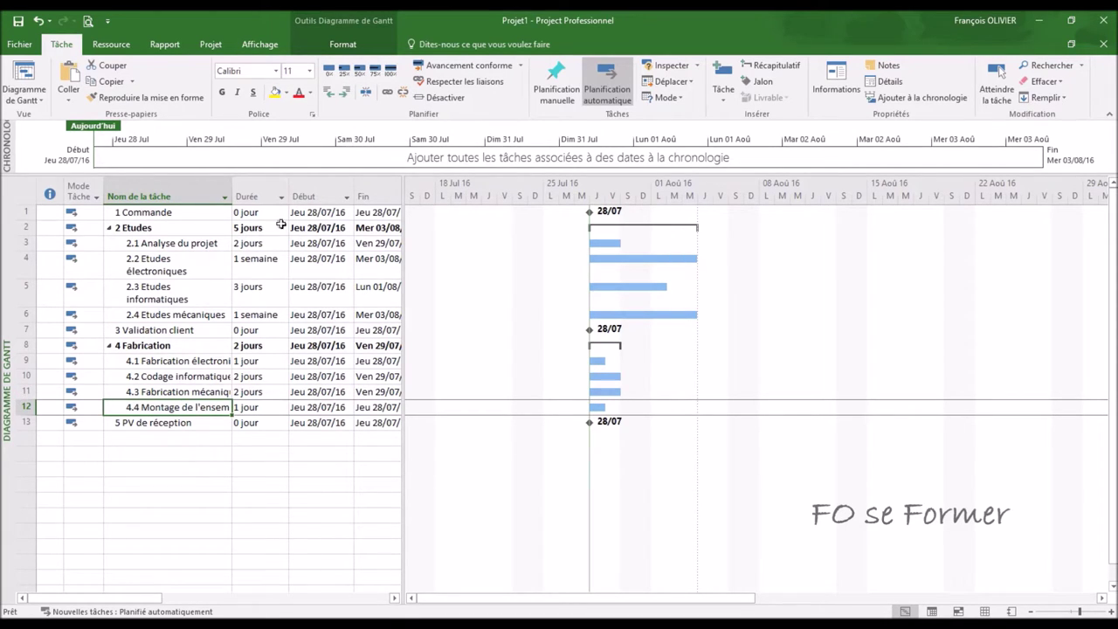
{"action": "left_click", "coordinate": [328, 94]}
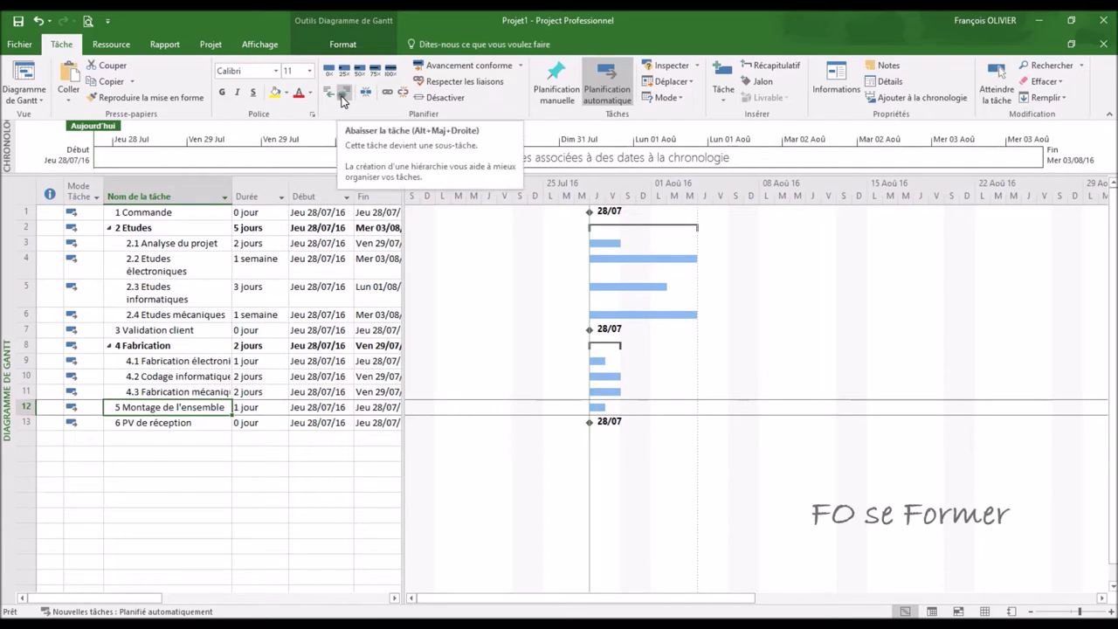
- Demote Montage de l'ensemble to a subtask of Fabrication
{"action": "left_click", "coordinate": [344, 95]}
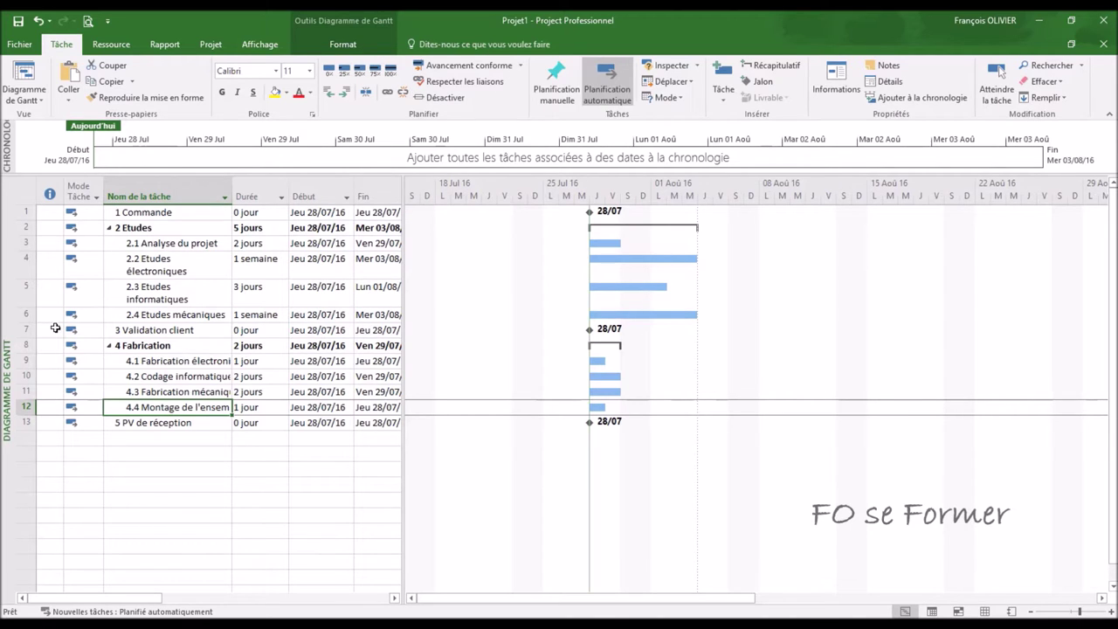
- Insert a WBS column before the task name column and narrow it to fit its short codes
{"action": "right_click", "coordinate": [164, 187]}
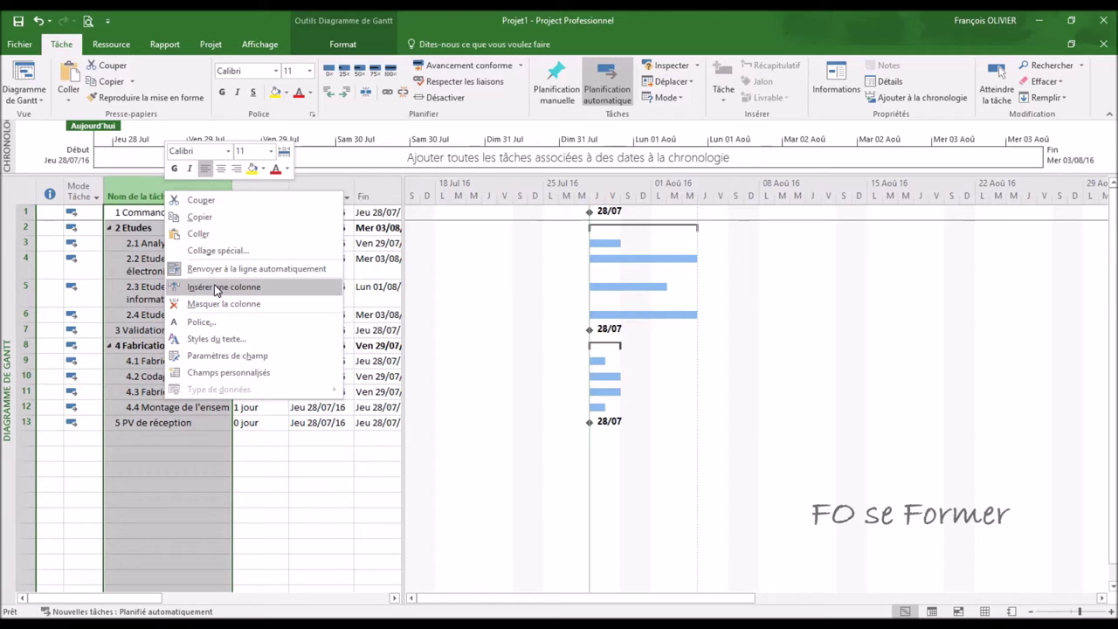
{"action": "left_click", "coordinate": [216, 288]}
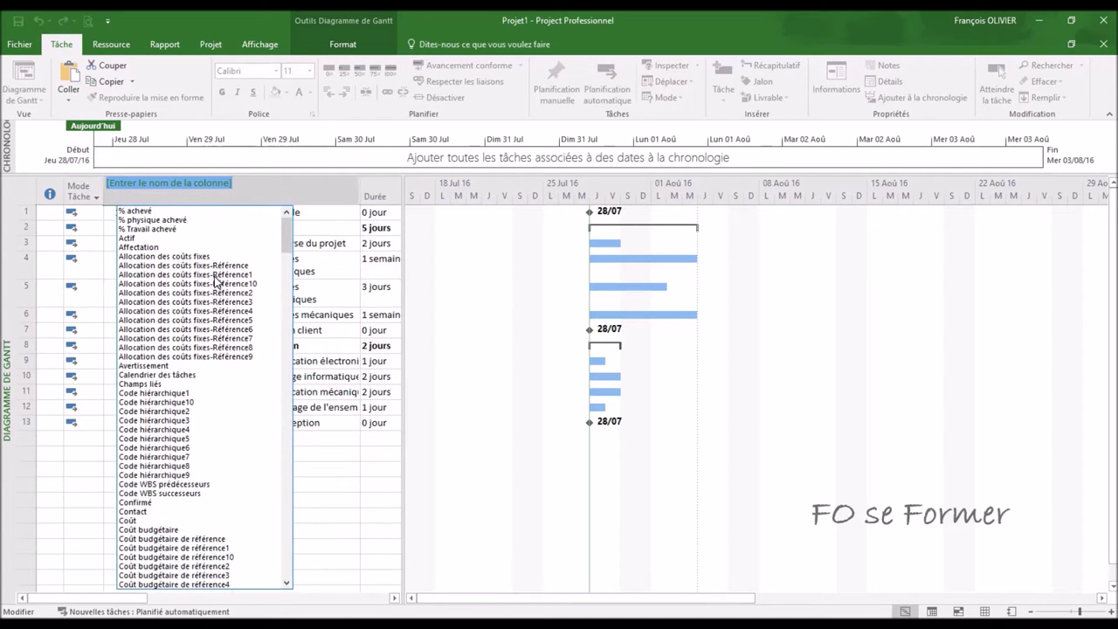
{"action": "type", "text": "wBS"}
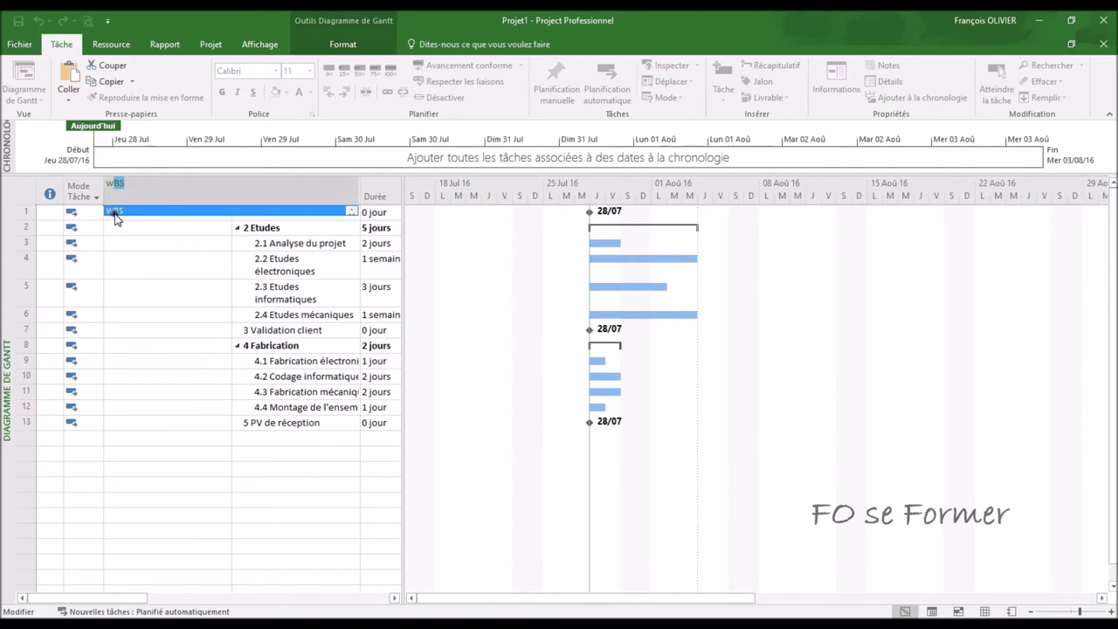
{"action": "key", "text": "Return"}
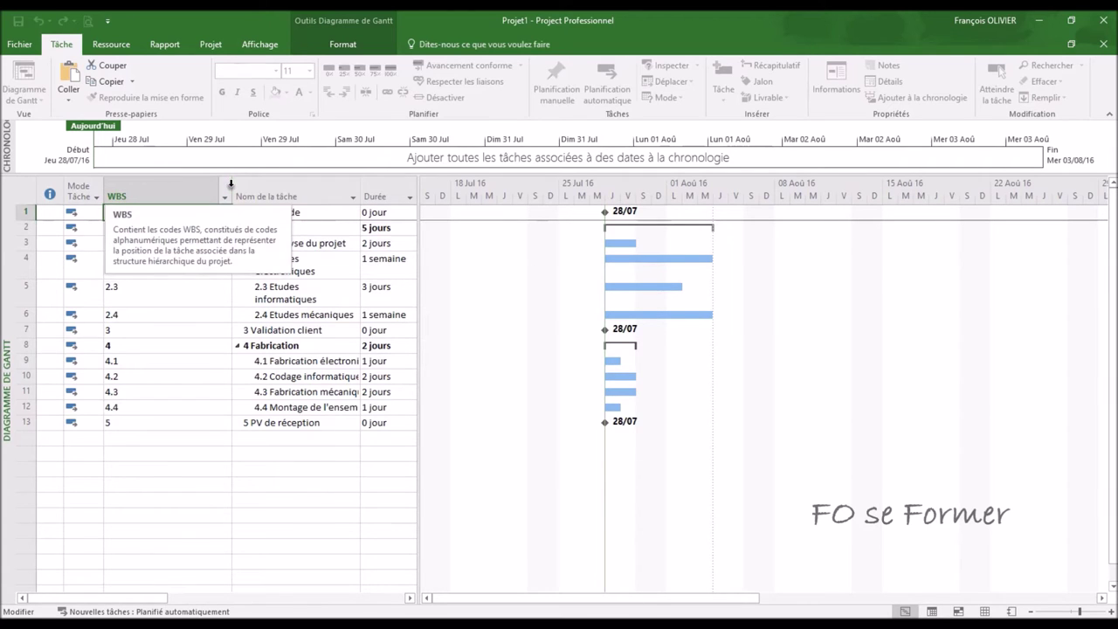
{"action": "left_click_drag", "start_coordinate": [230, 182], "coordinate": [150, 189]}
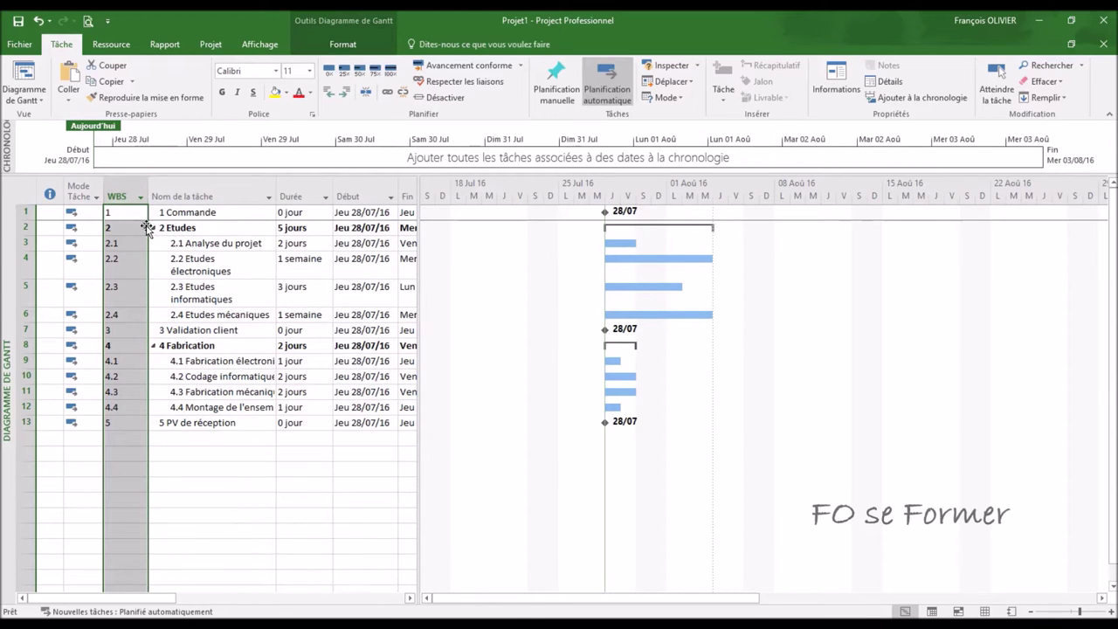
- Collapse and re-expand the Etudes summary task, and show the project summary task (Tâche récapitulative du projet) in the Gantt table
{"action": "left_click", "coordinate": [152, 228]}
{"action": "left_click", "coordinate": [152, 229]}
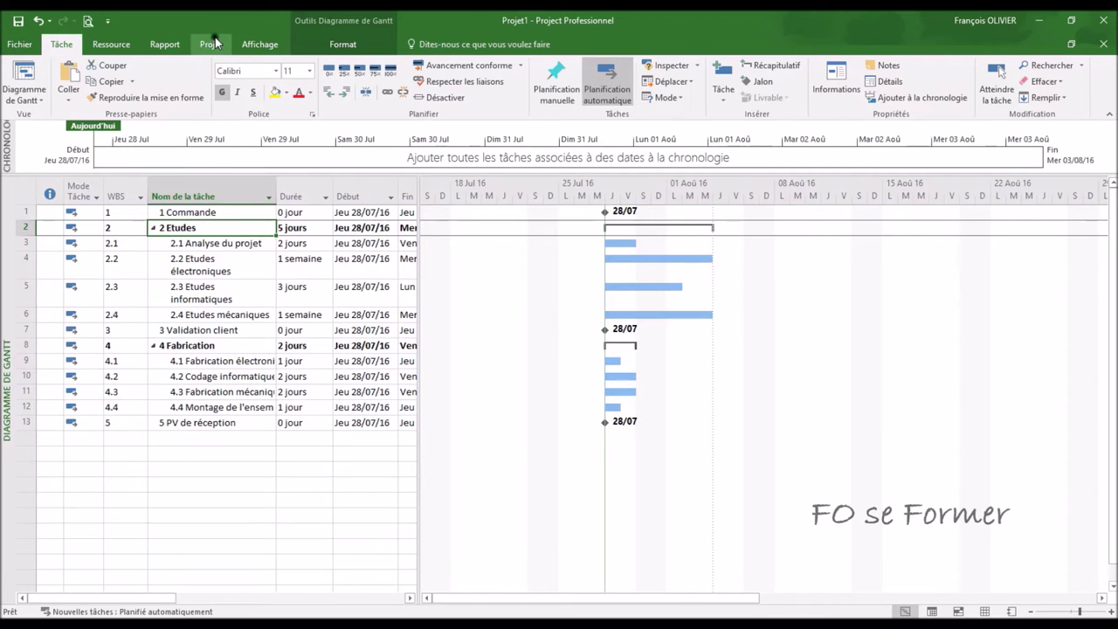
{"action": "left_click", "coordinate": [318, 49]}
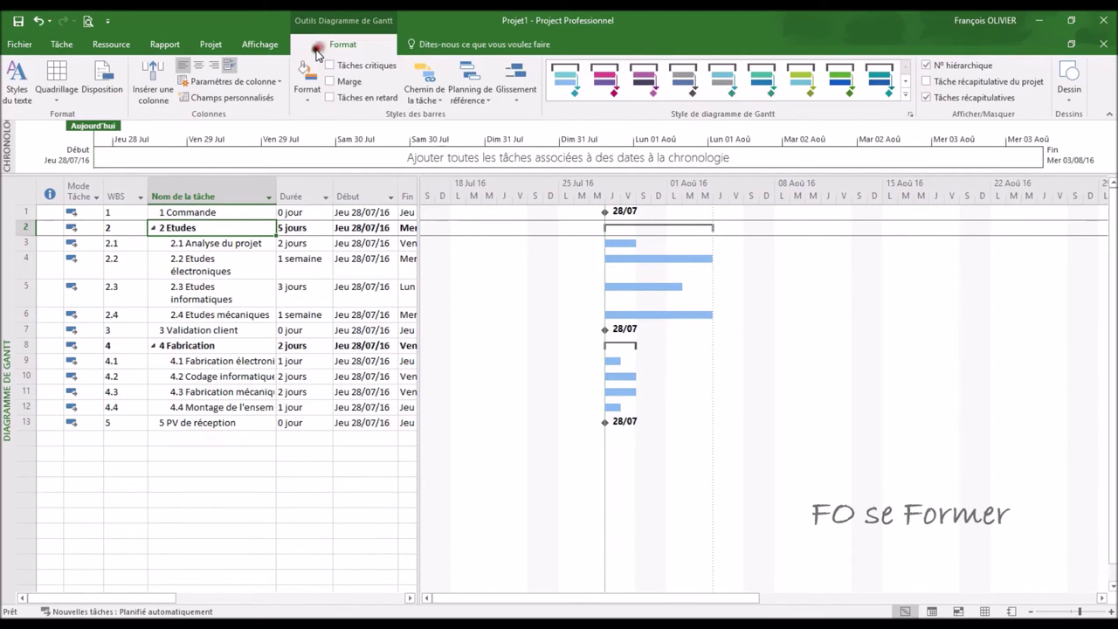
{"action": "left_click", "coordinate": [928, 82]}
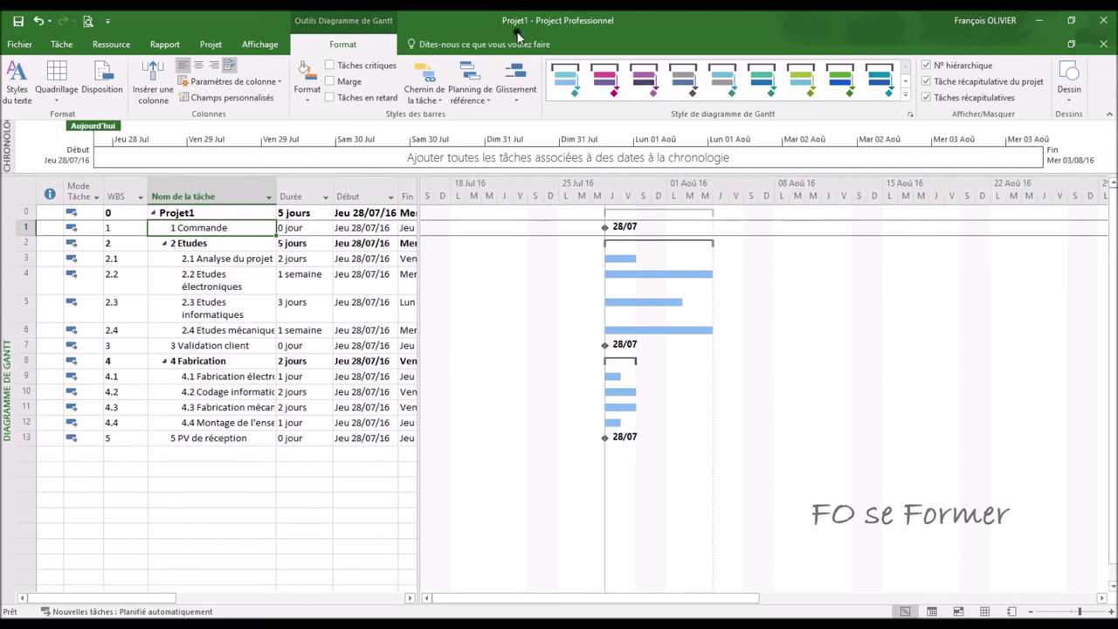
- Save the project on this PC's desktop (Bureau) as Project Formation in the Projet (*.mpp) format
{"action": "left_click", "coordinate": [20, 44]}
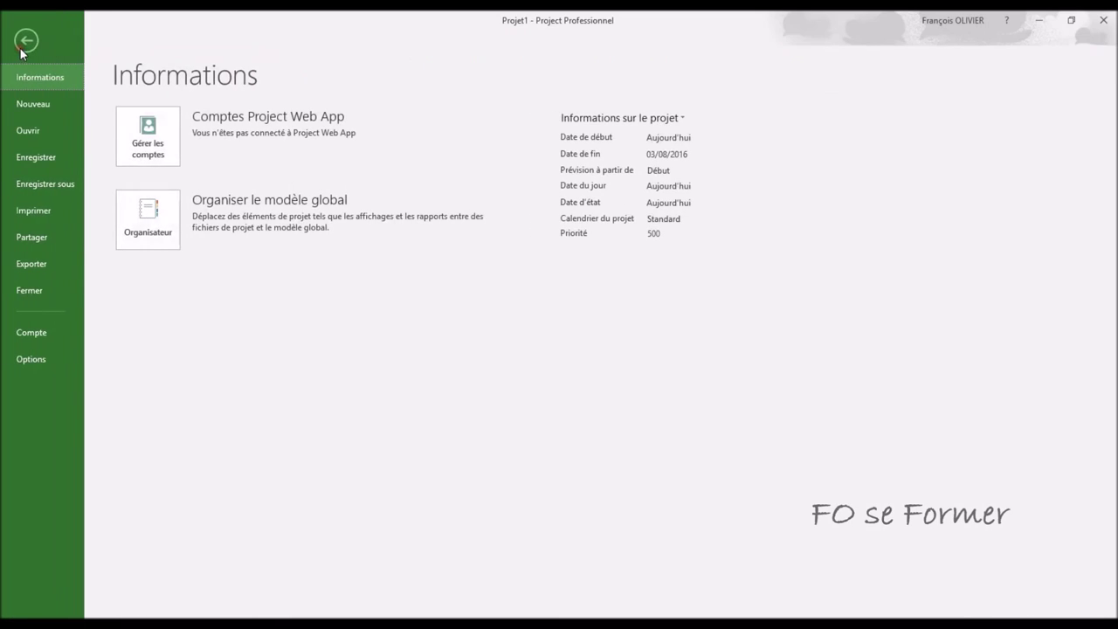
{"action": "left_click", "coordinate": [41, 180]}
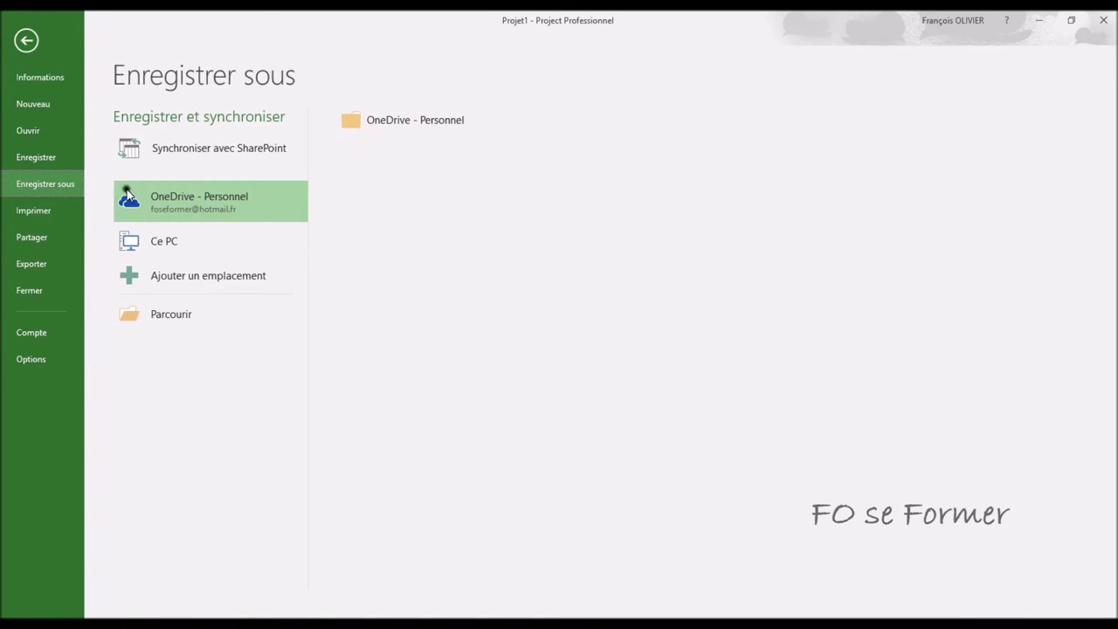
{"action": "left_click", "coordinate": [190, 242]}
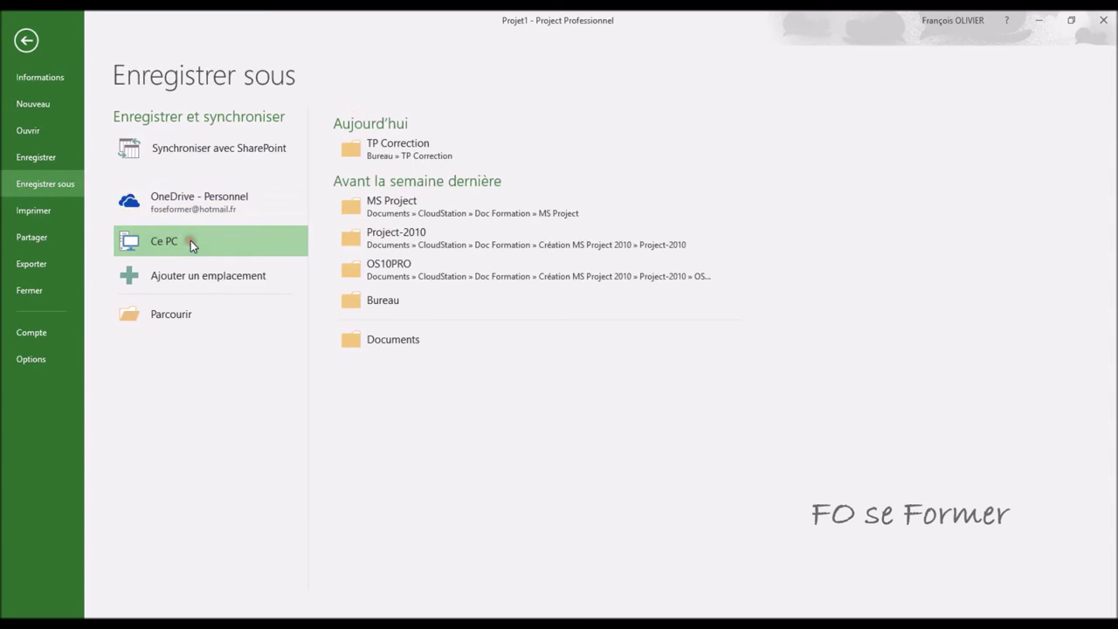
{"action": "left_click", "coordinate": [385, 301]}
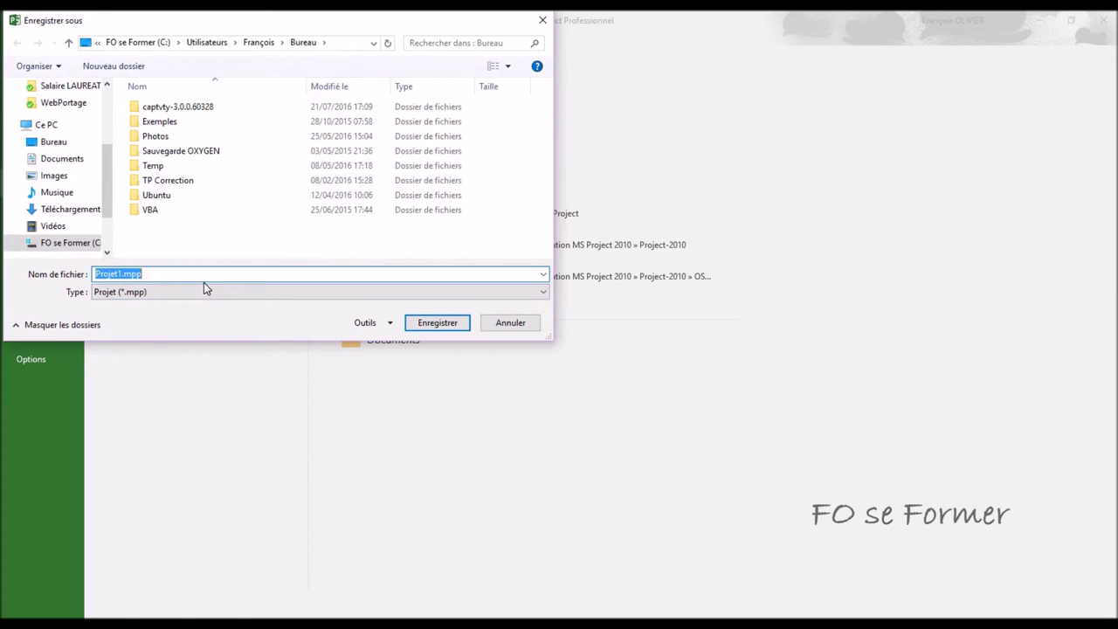
{"action": "type", "text": "Project Formation"}
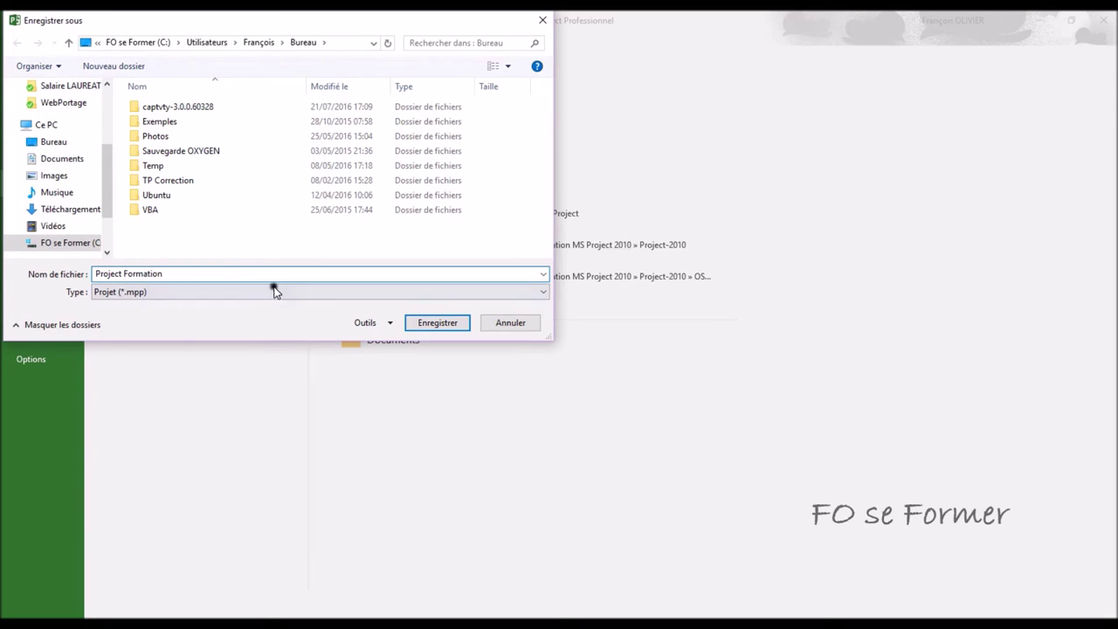
{"action": "left_click", "coordinate": [434, 324]}
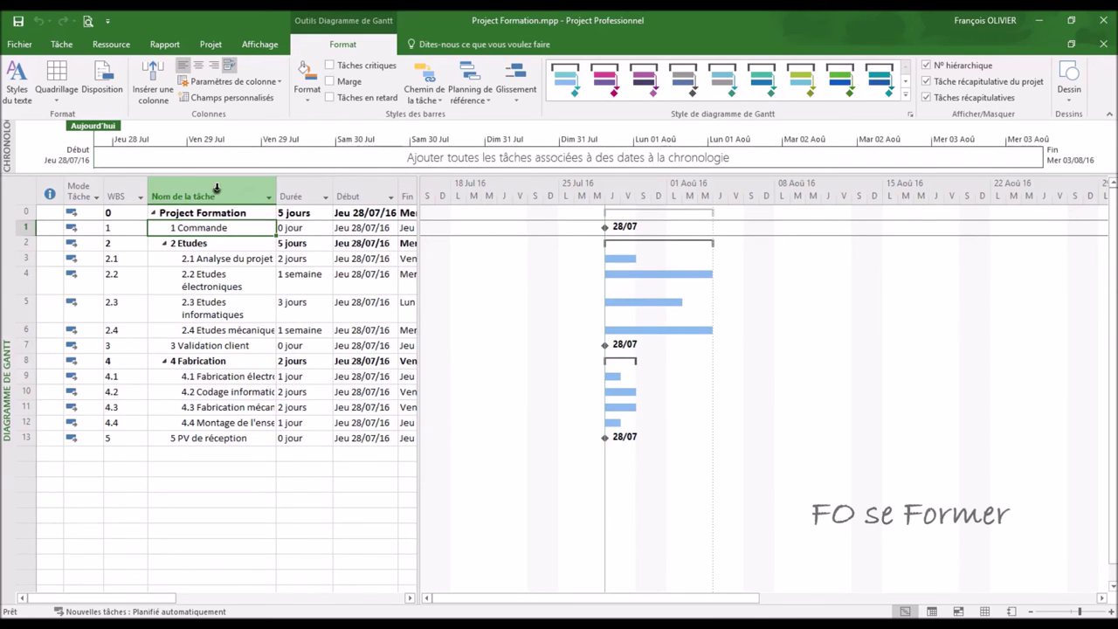